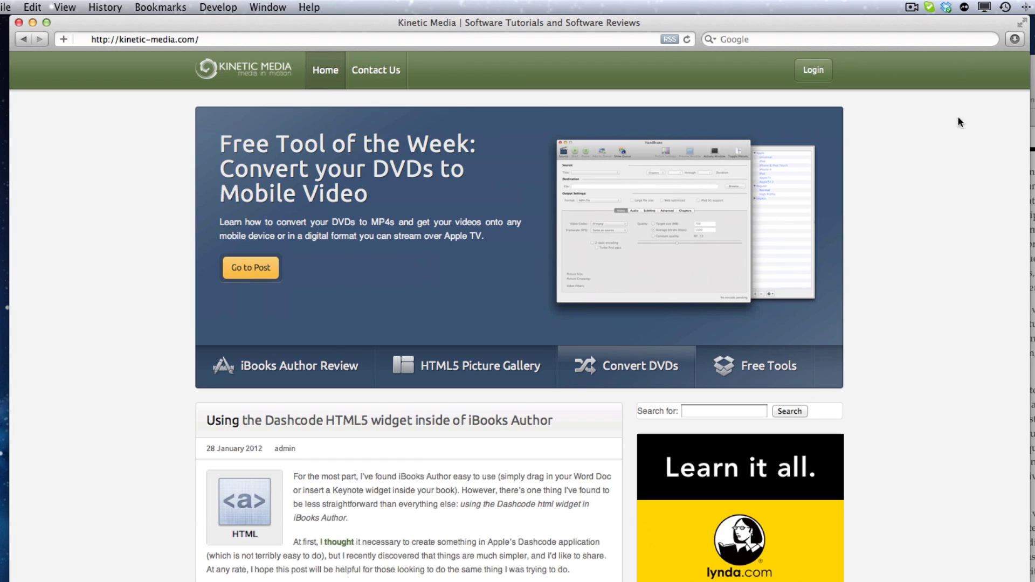
Switch to iBooks Author, hide the web browser, and move the untitled book window clear with the inspector closed
click(1025, 107)
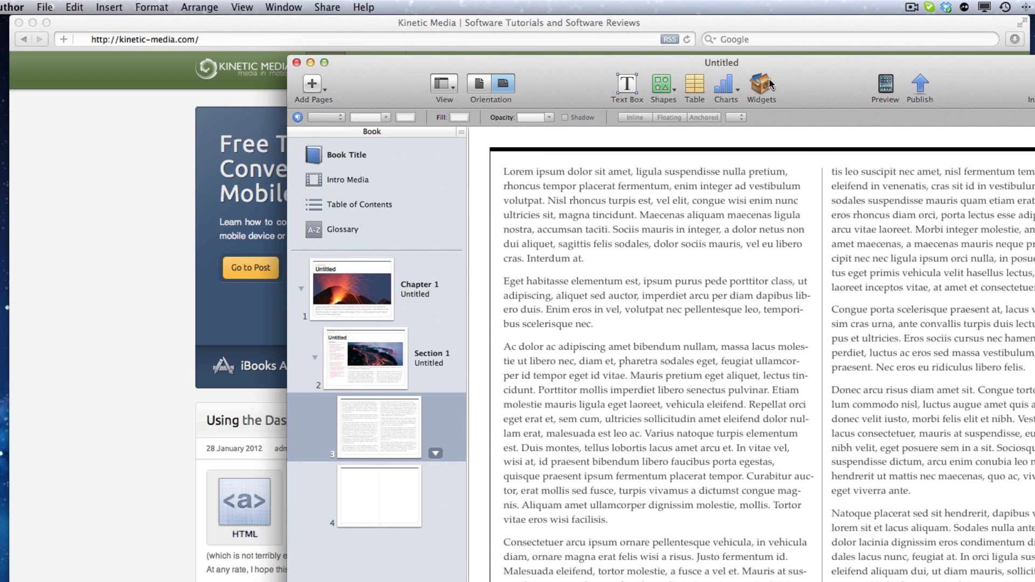
click(103, 173)
key(super+h)
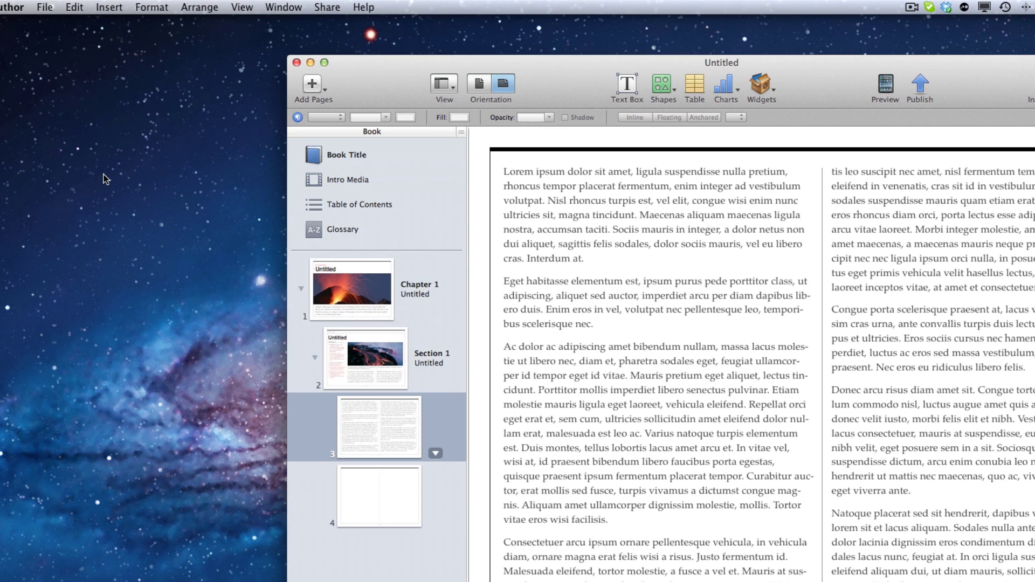
drag(414, 89, 245, 84)
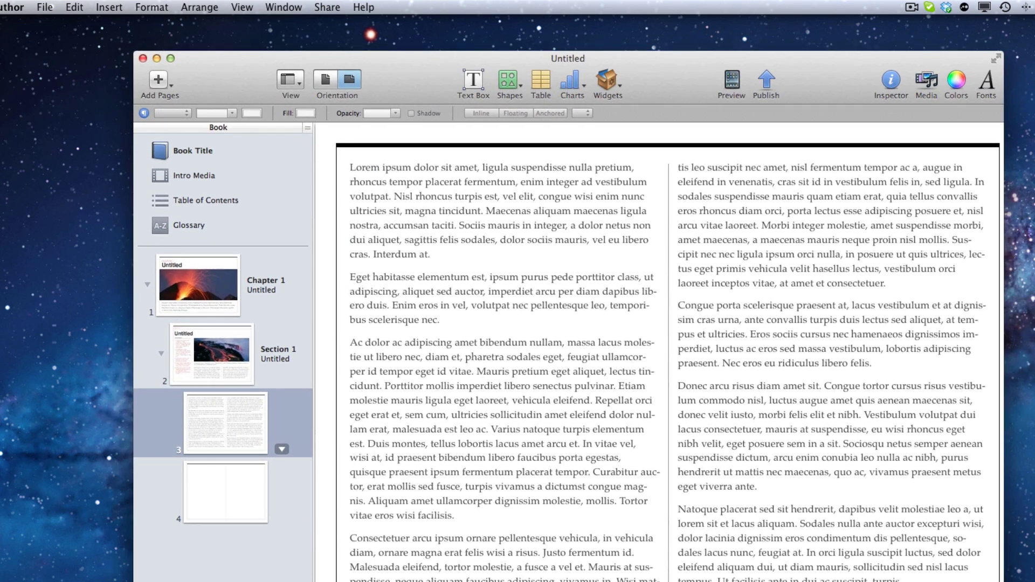
key(alt+super+i)
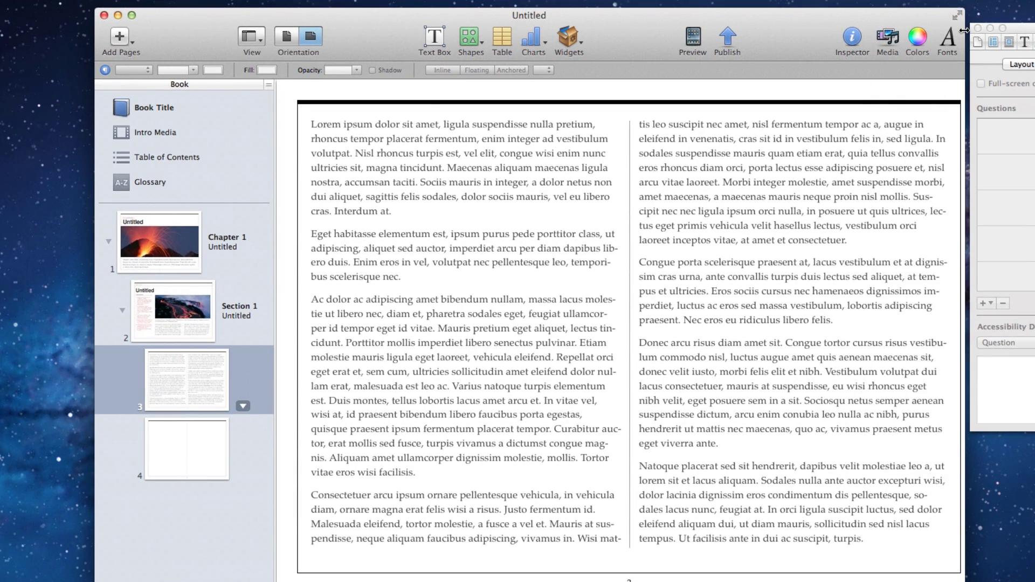
click(978, 28)
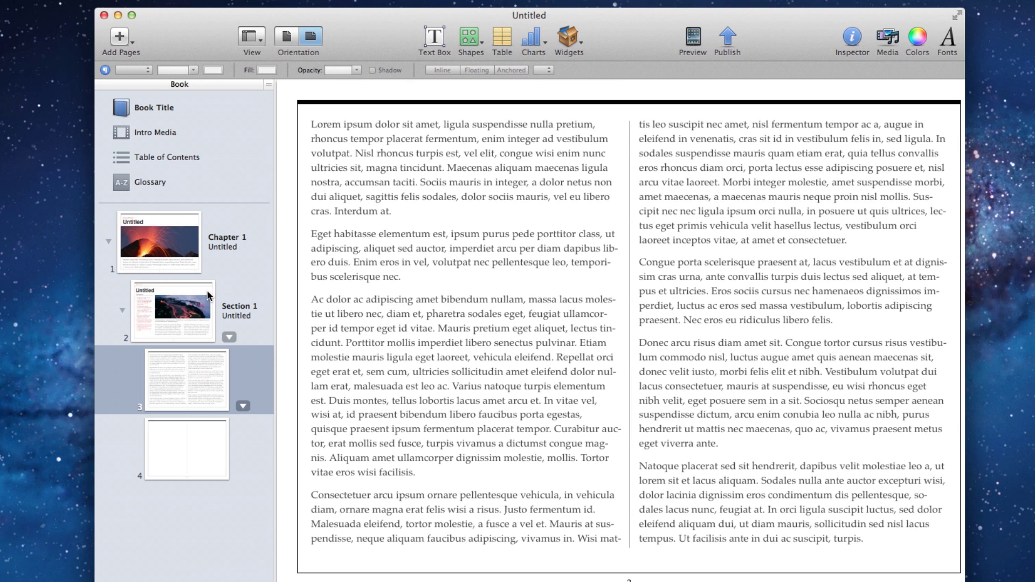
Insert a Review widget on page 3 and place it at the top of the page's right text column
click(179, 383)
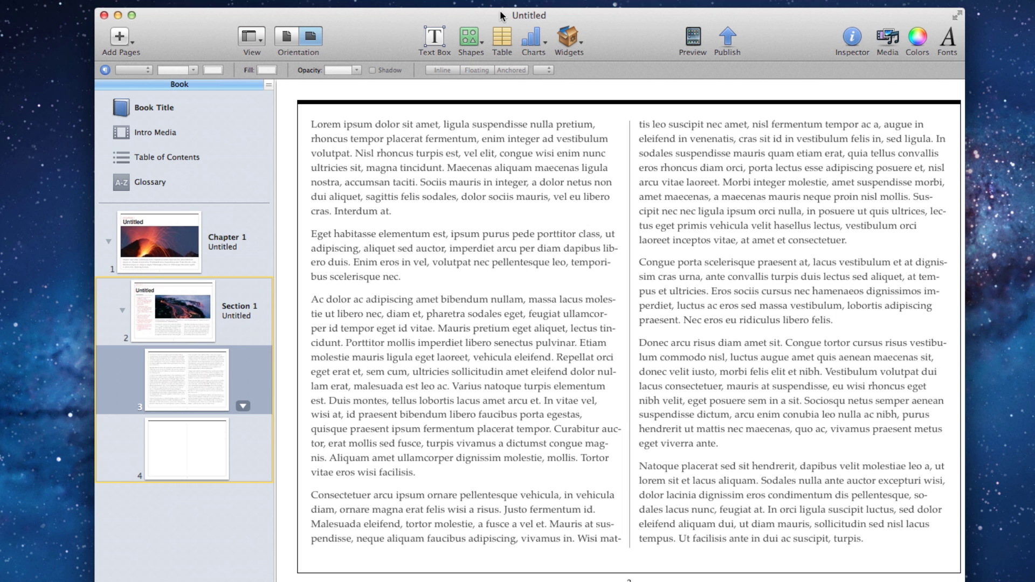
click(569, 53)
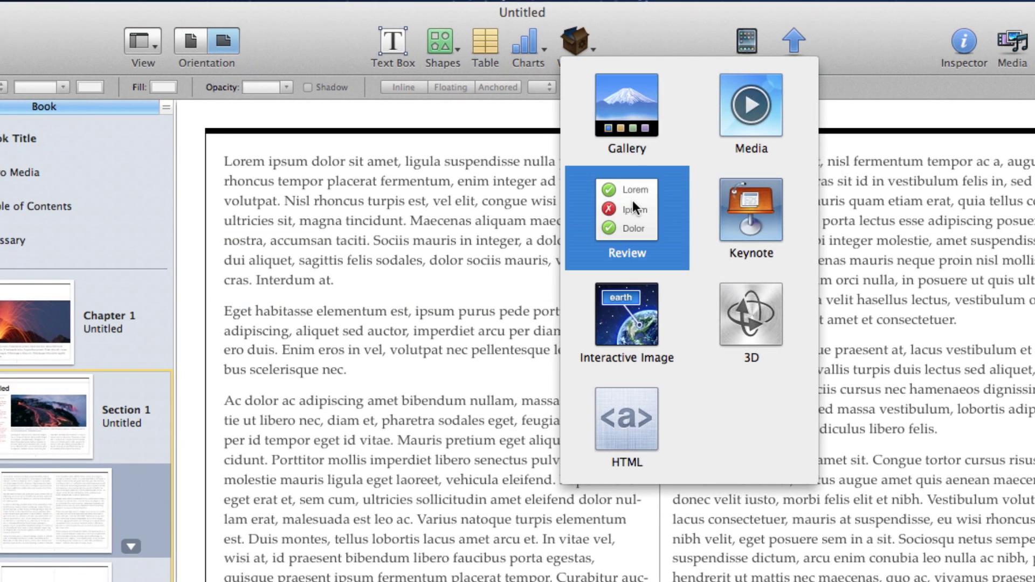
click(612, 186)
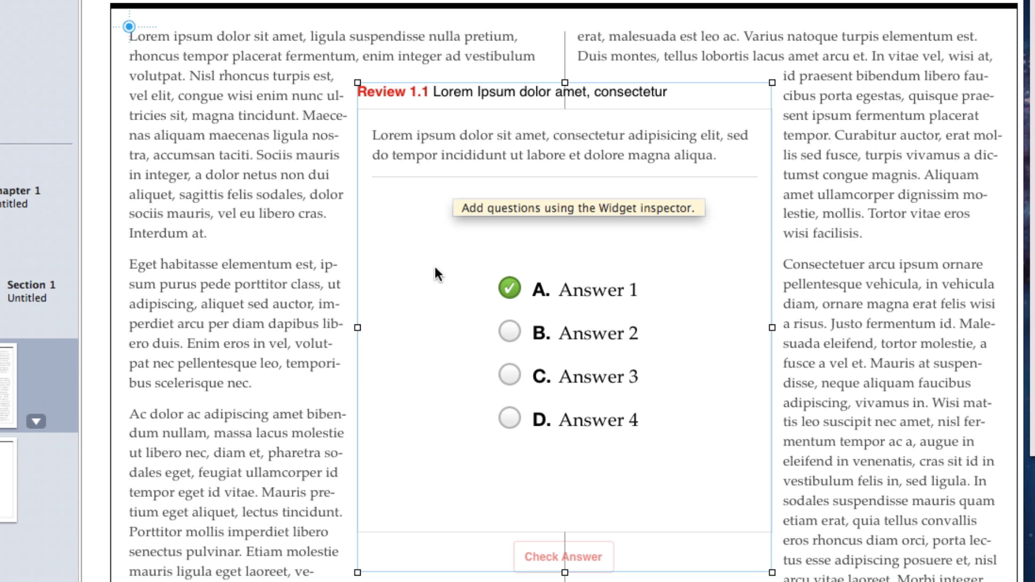
drag(435, 268, 654, 243)
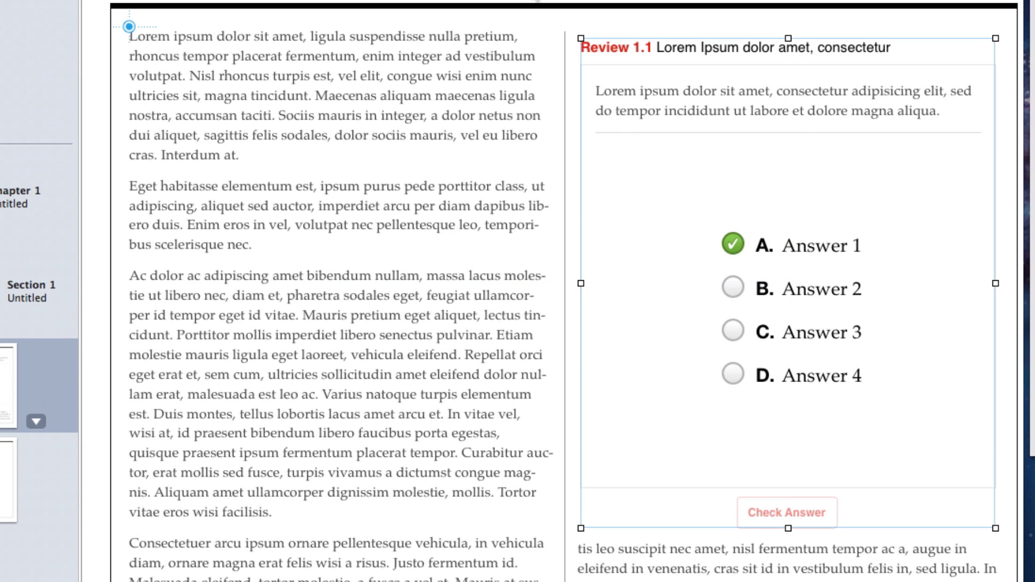
Try out a Media widget and an HTML widget on page 3, deleting each one again
click(595, 2)
click(735, 16)
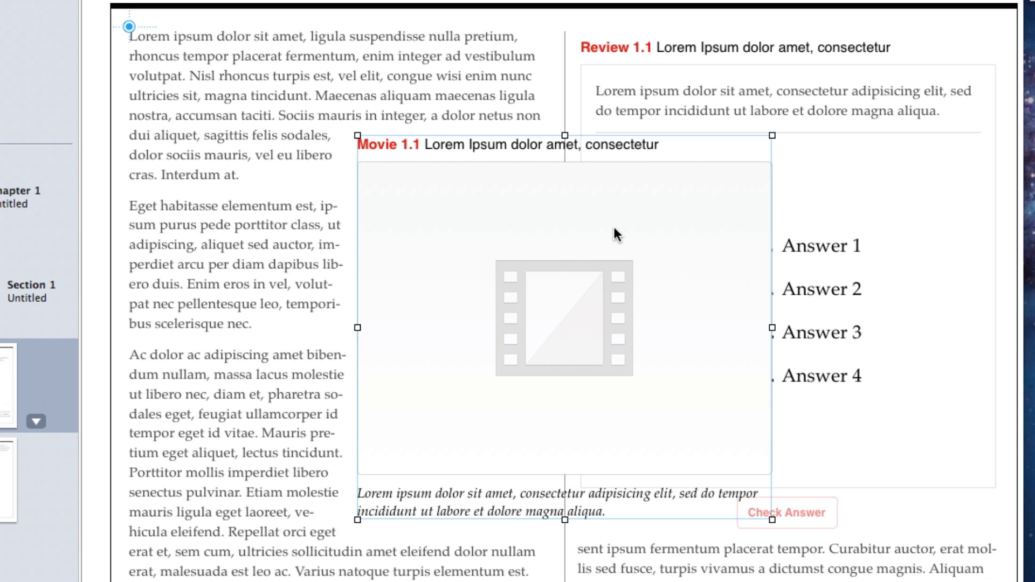
key(Delete)
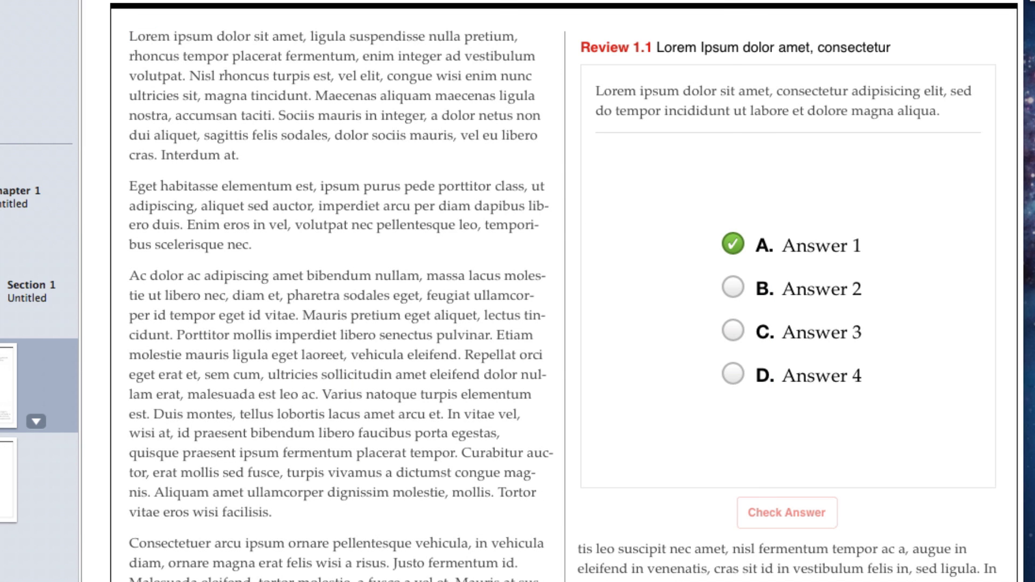
click(595, 2)
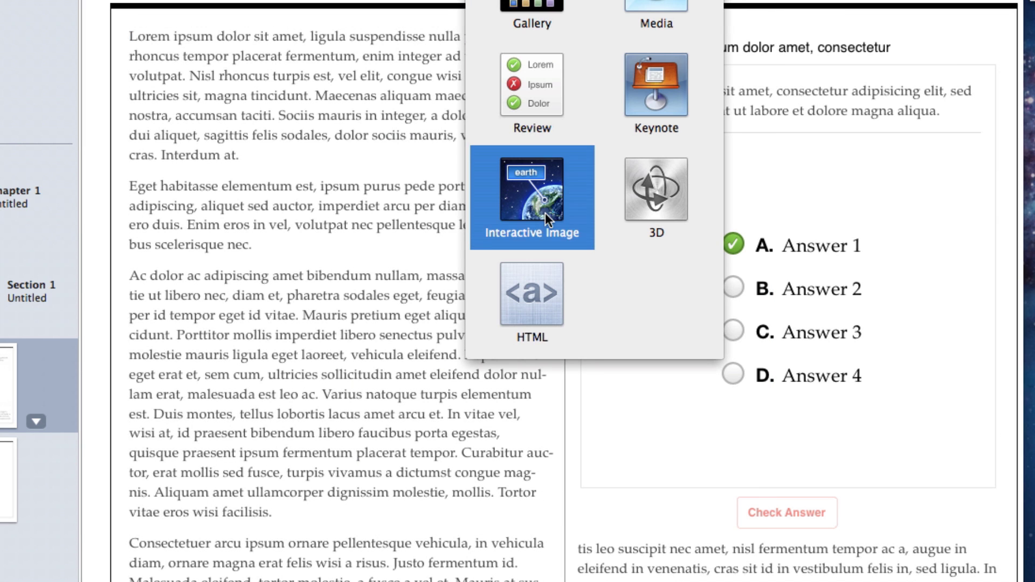
click(545, 266)
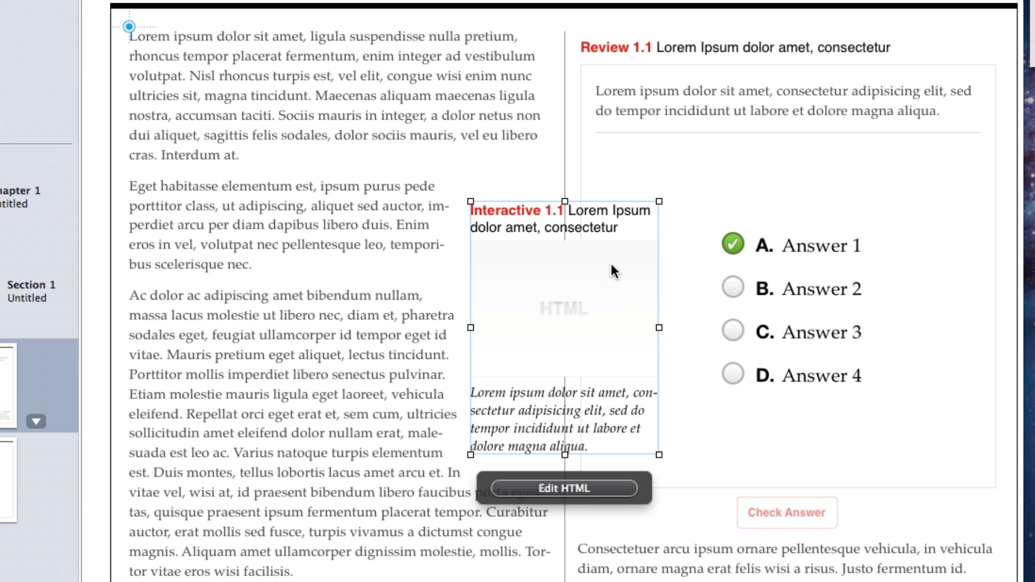
drag(612, 265, 308, 106)
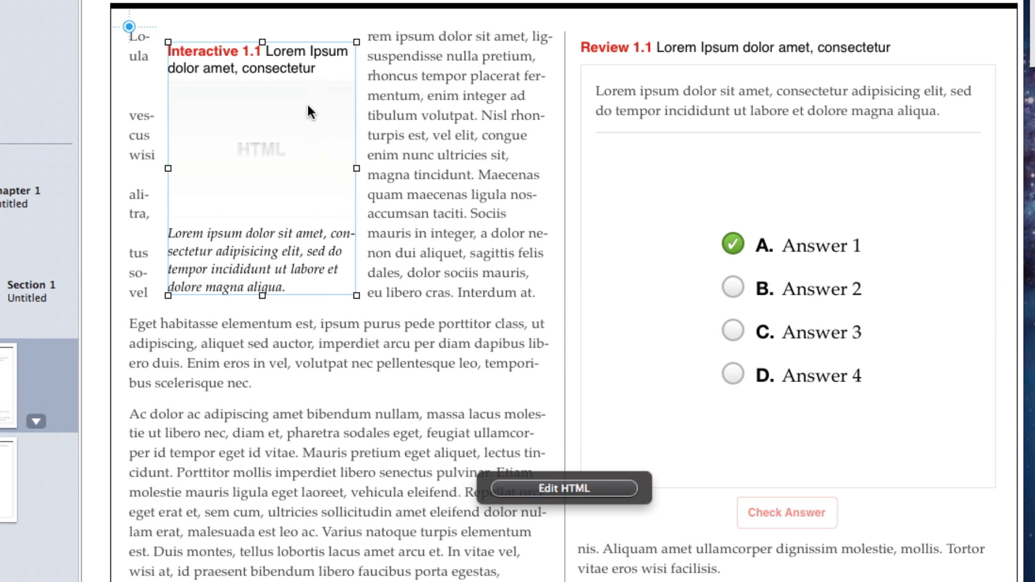
key(Delete)
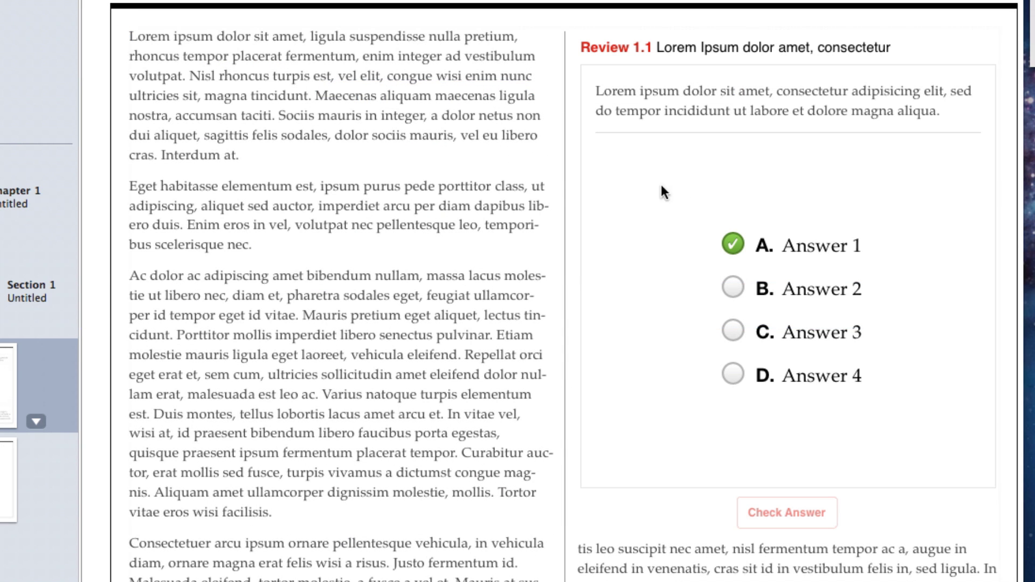
Adjust the Review widget's position in the page's right text column and place the Widget inspector beside the page
click(688, 185)
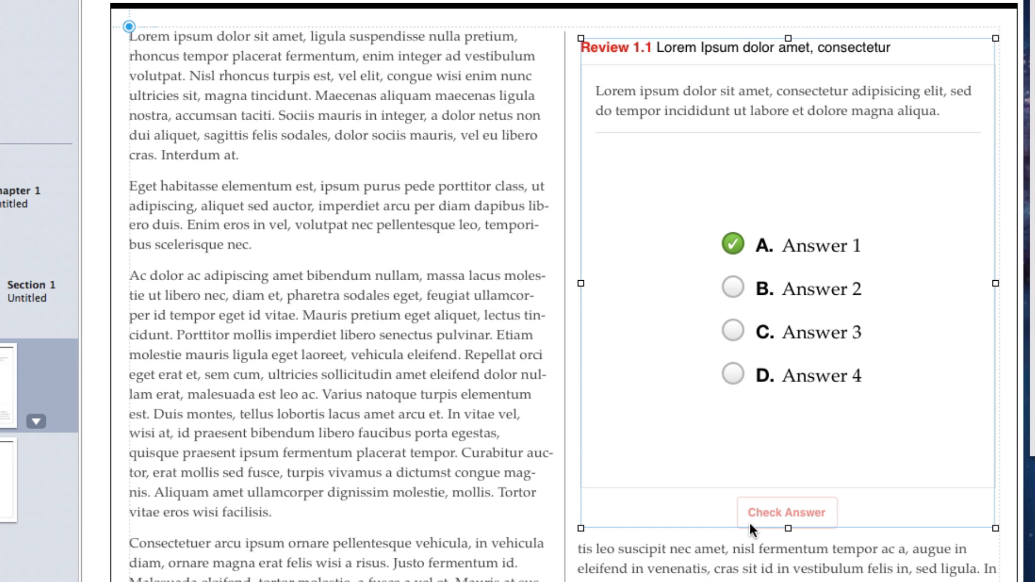
drag(578, 527, 601, 491)
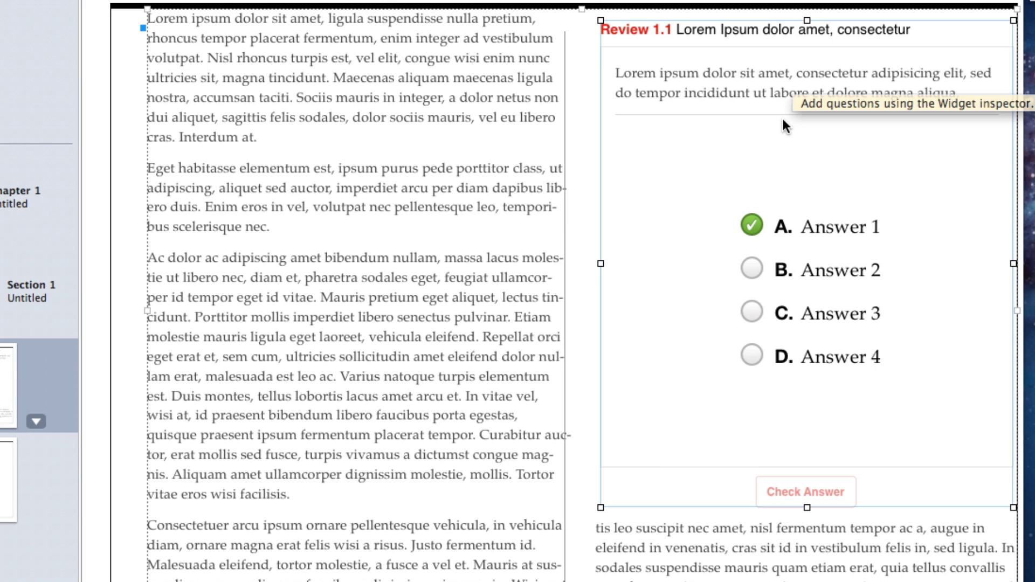
drag(766, 136, 755, 136)
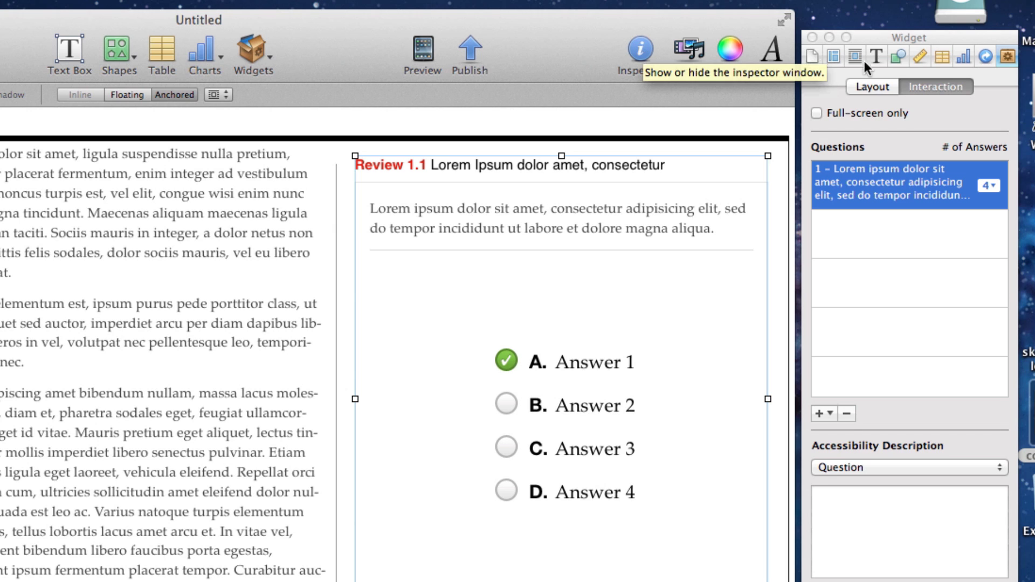
drag(910, 40, 868, 48)
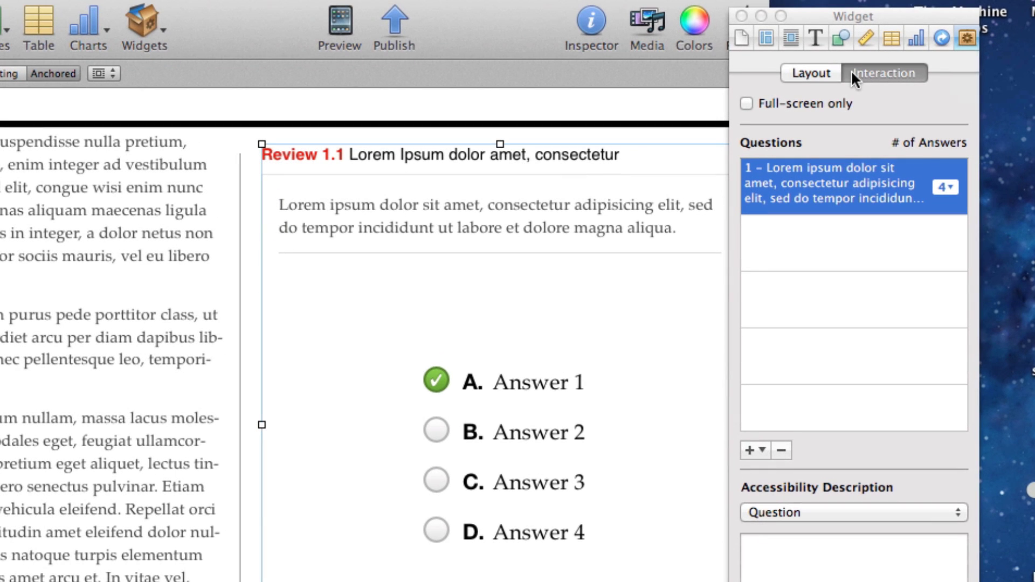
Try the Review widget's Full-screen only option and look over the question types that can be added
click(771, 104)
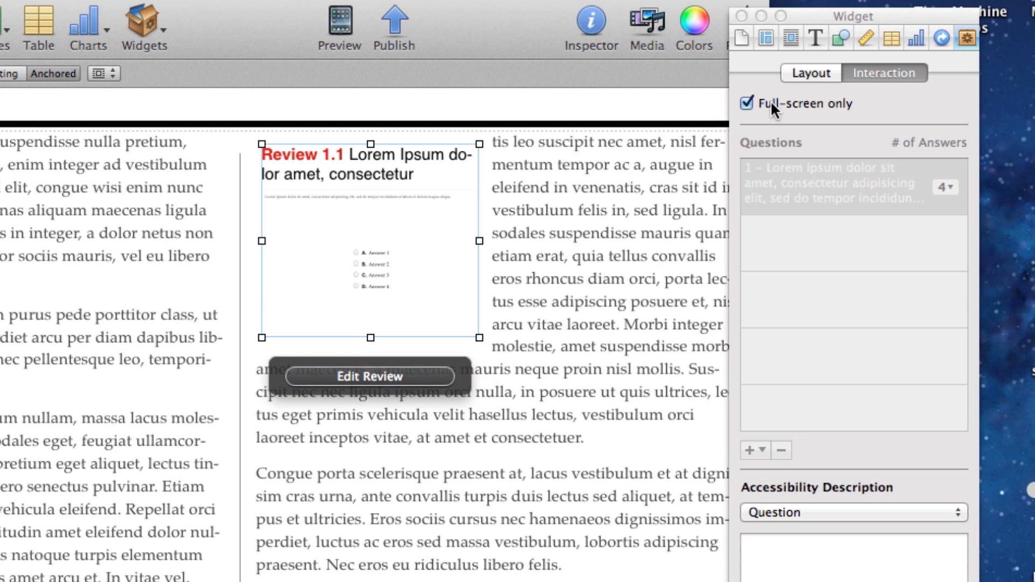
click(771, 104)
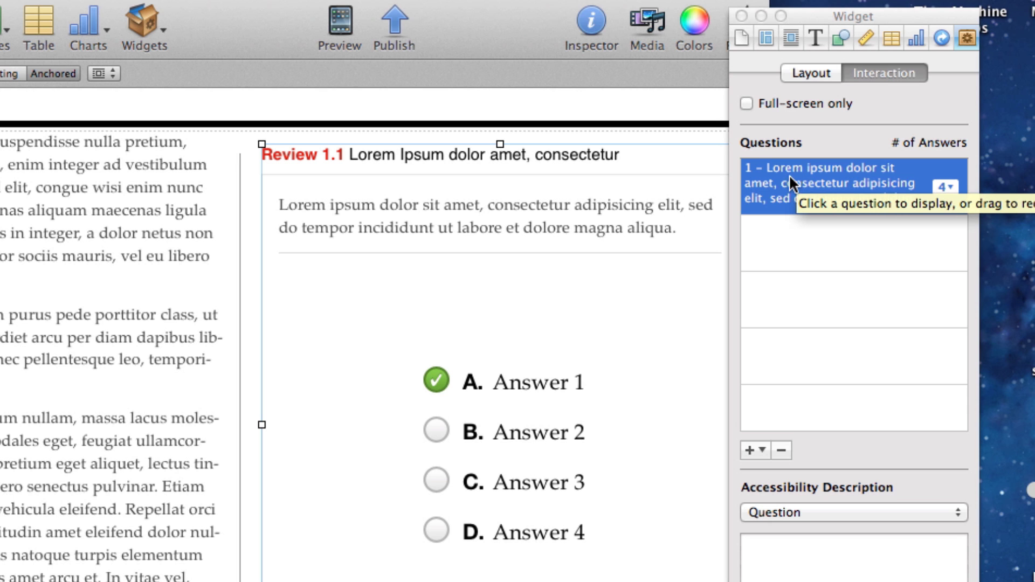
click(755, 450)
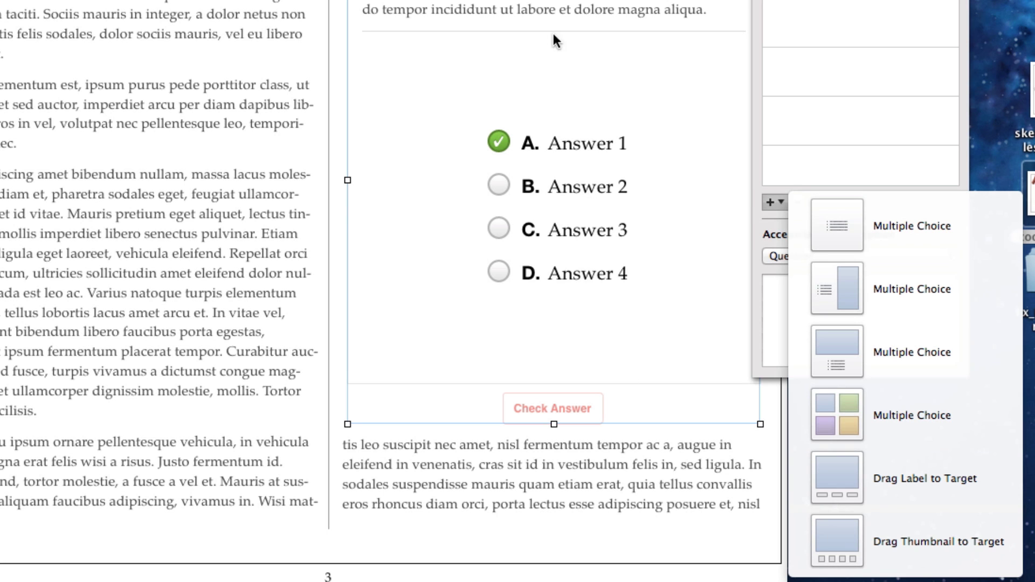
click(563, 9)
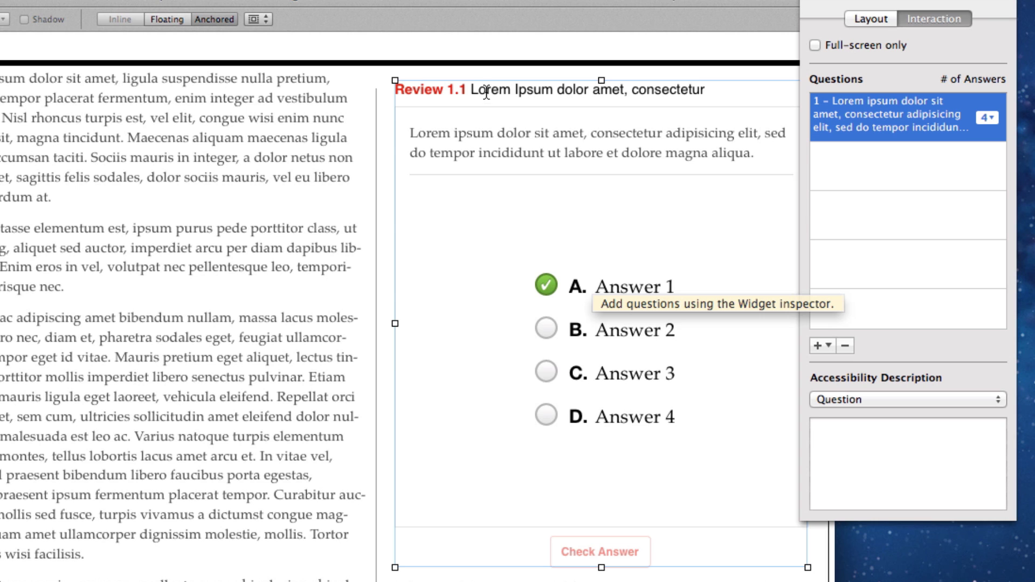
Replace the Review widget's placeholder question with "What color is the sky?"
mouse_move(474, 92)
mouse_down()
mouse_move(529, 90)
mouse_move(469, 92)
mouse_up()
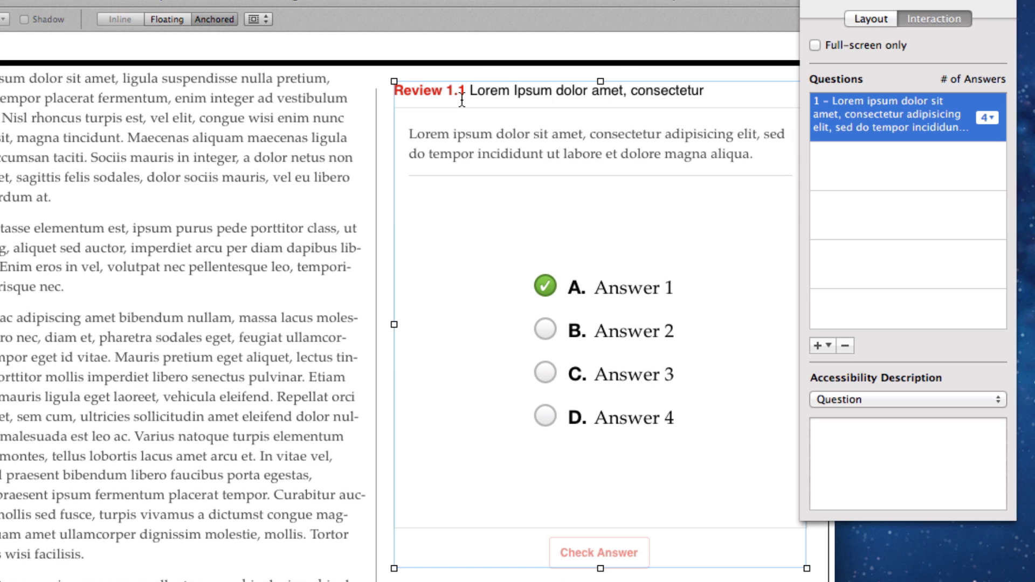
click(410, 133)
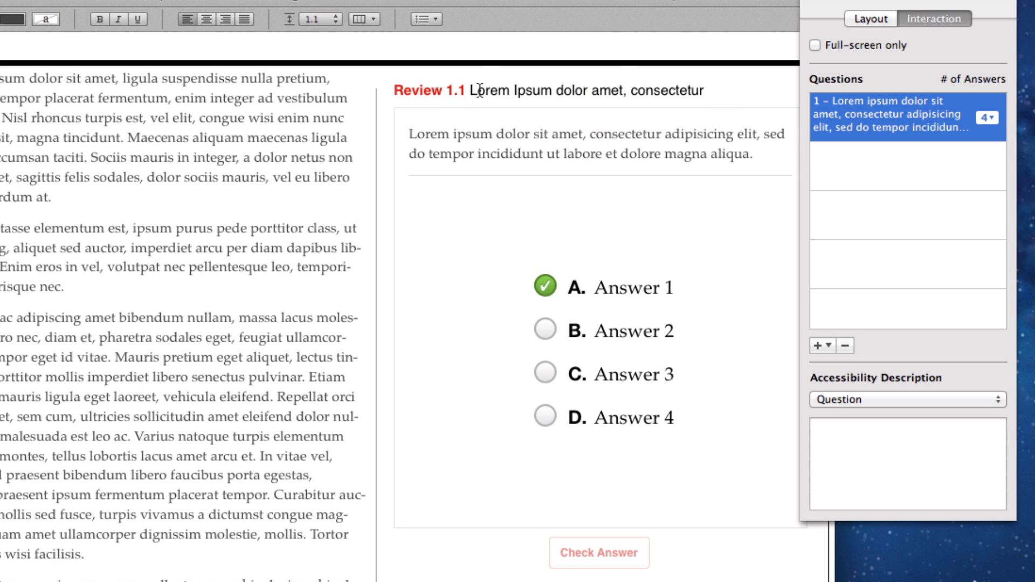
triple_click(414, 133)
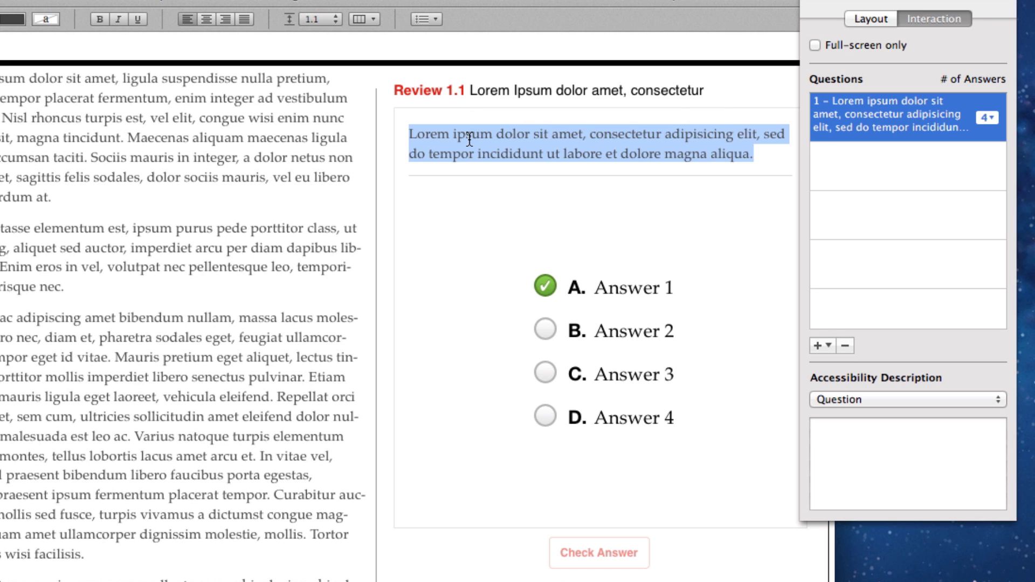
text(Wha)
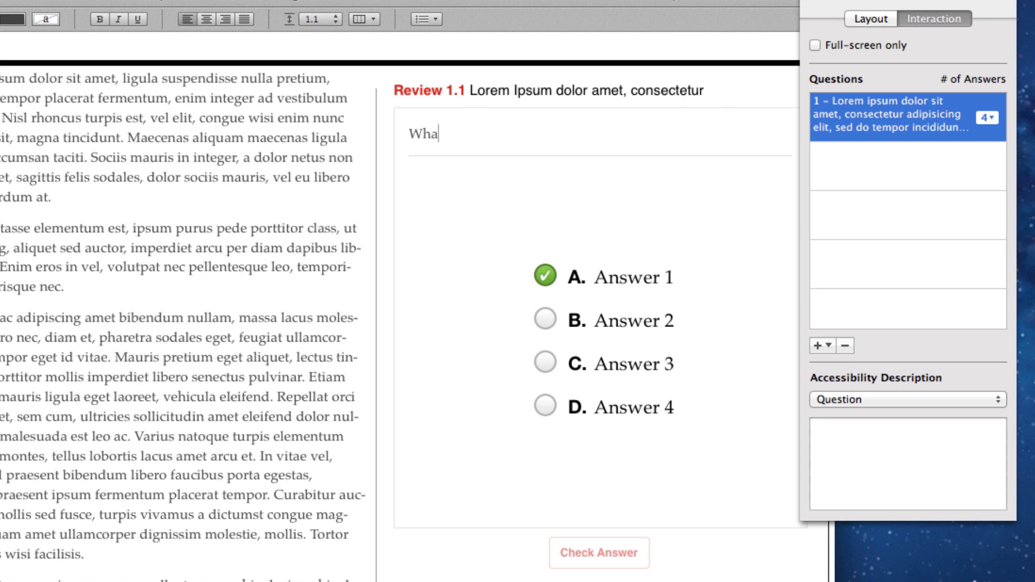
text(t color is the s)
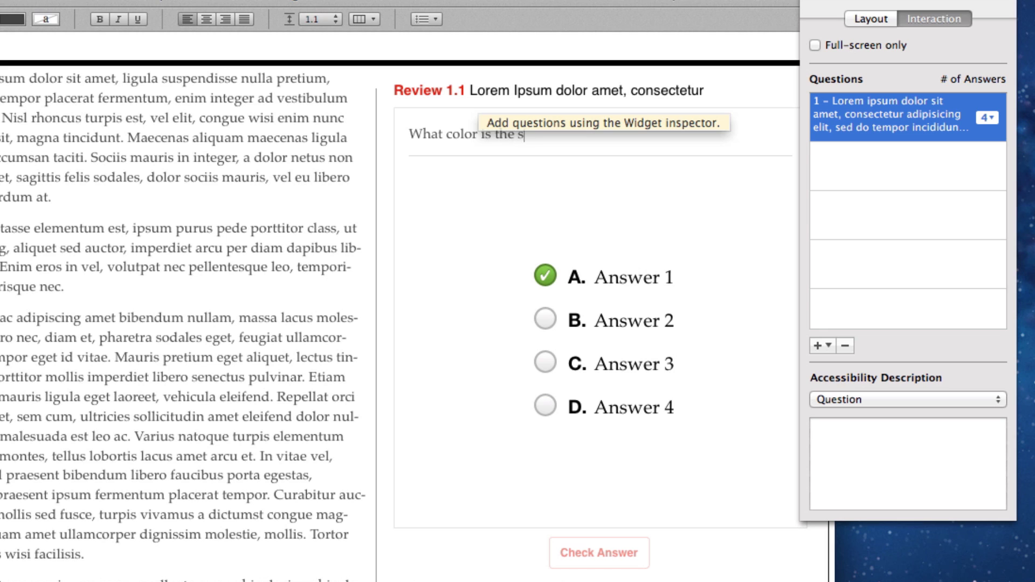
text(ky?)
Replace the placeholder answers A to D with Red, Blue, Orange and Purple
triple_click(636, 275)
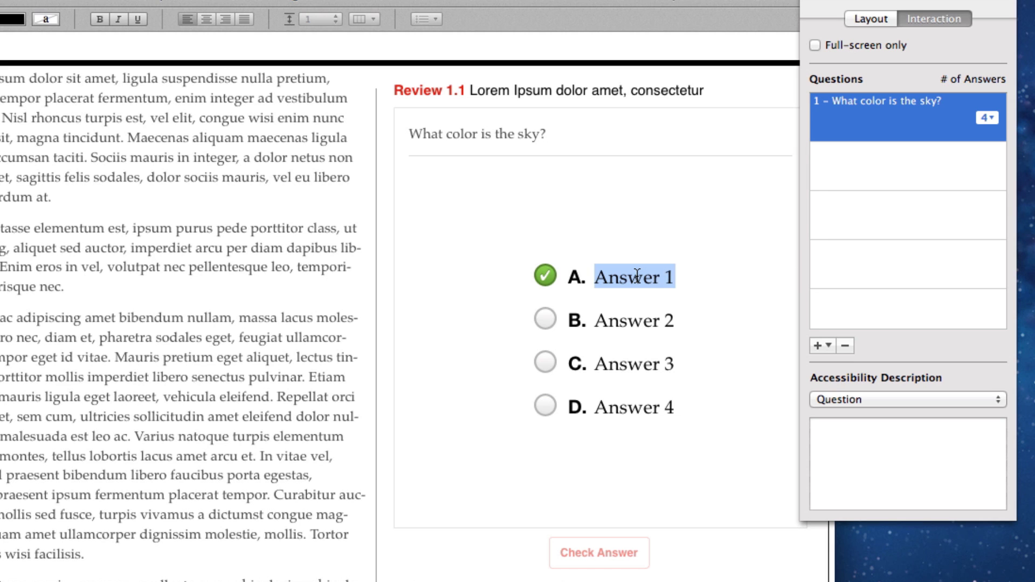
text(Red)
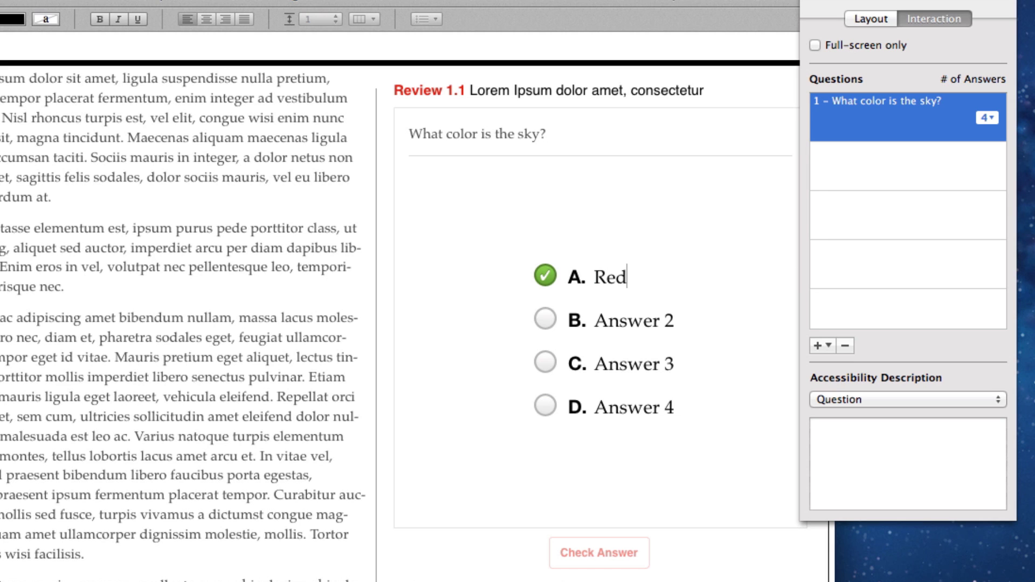
click(635, 321)
text(Blue)
click(627, 367)
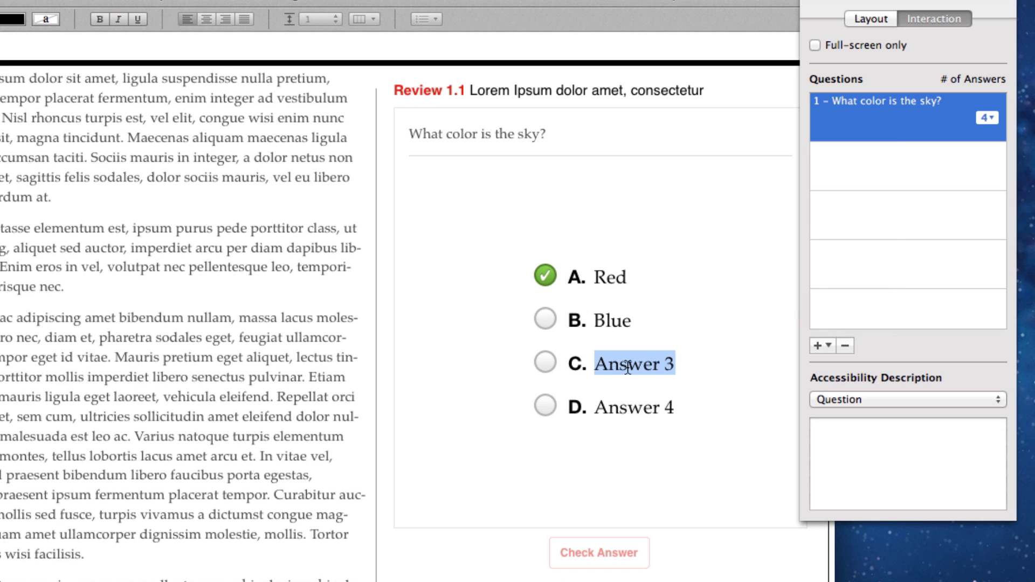
text(Orange)
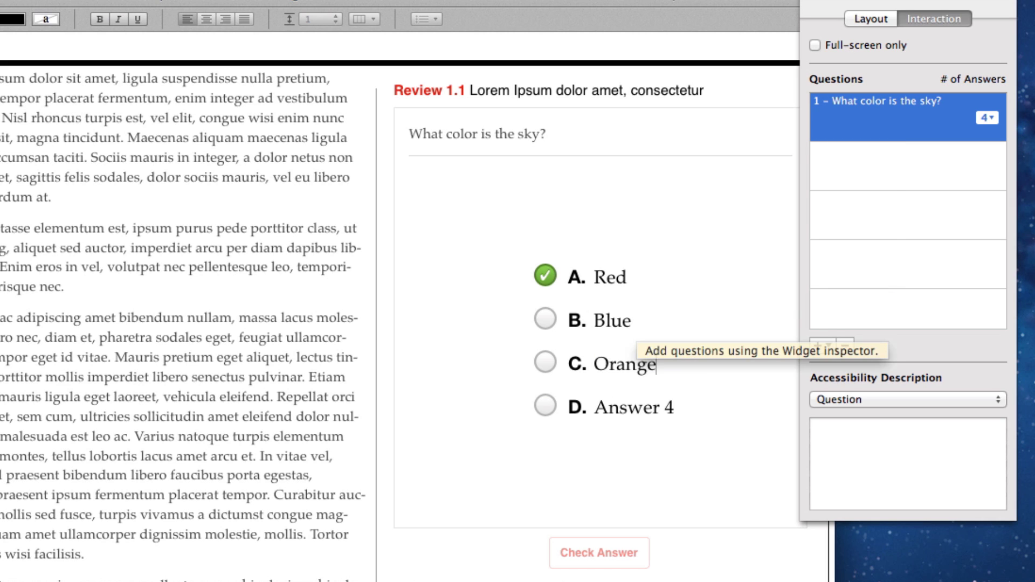
click(618, 403)
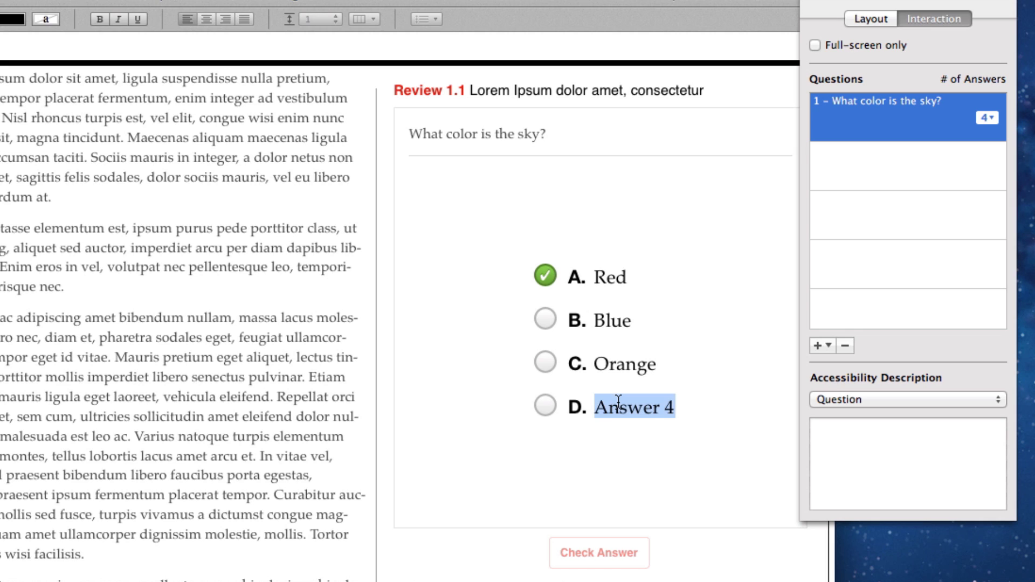
text(Purp)
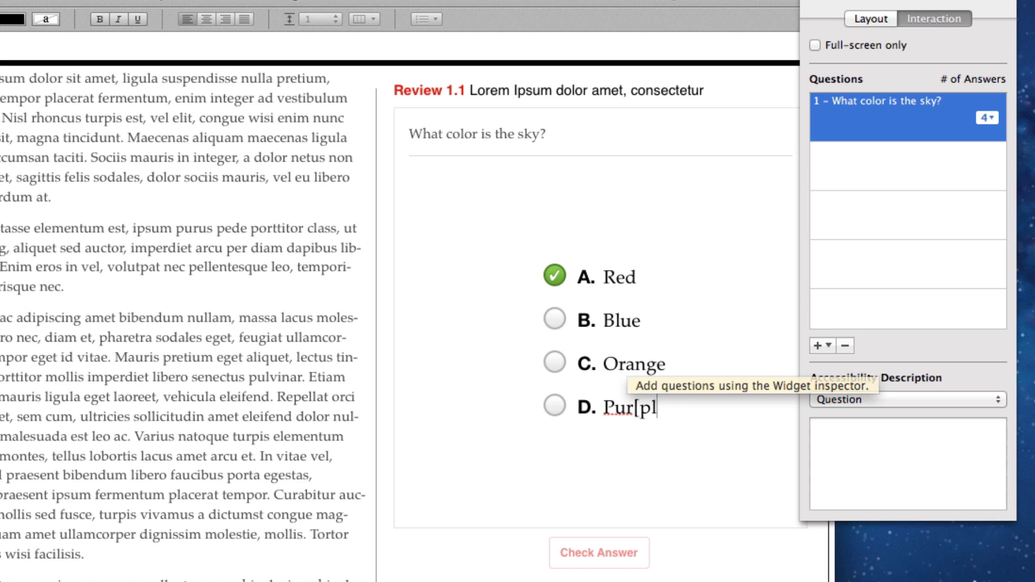
key(BackSpace)
text(ple)
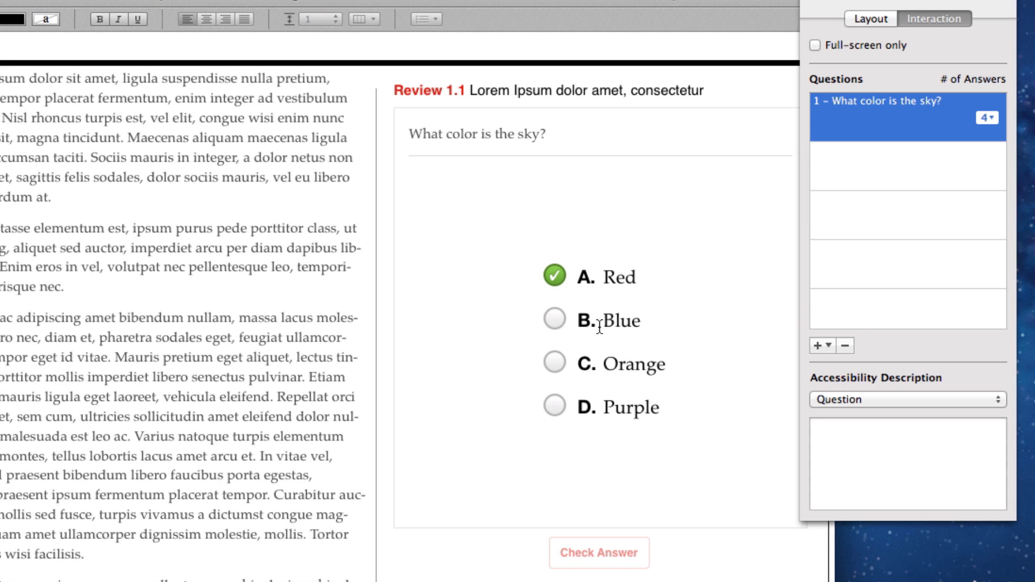
Mark Blue as the correct answer, raise the question to 5 answers and enter Green as answer E
click(554, 318)
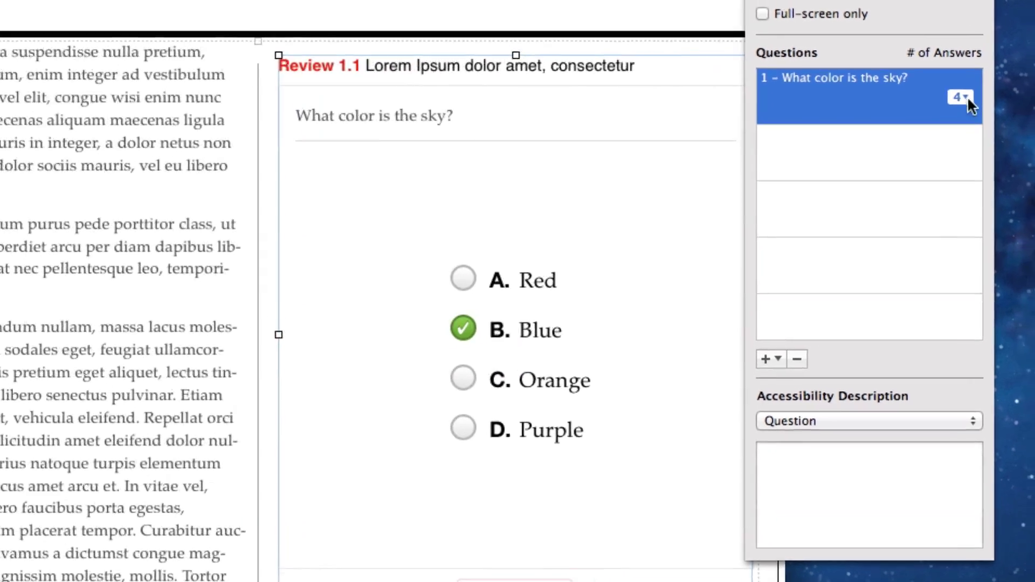
click(986, 118)
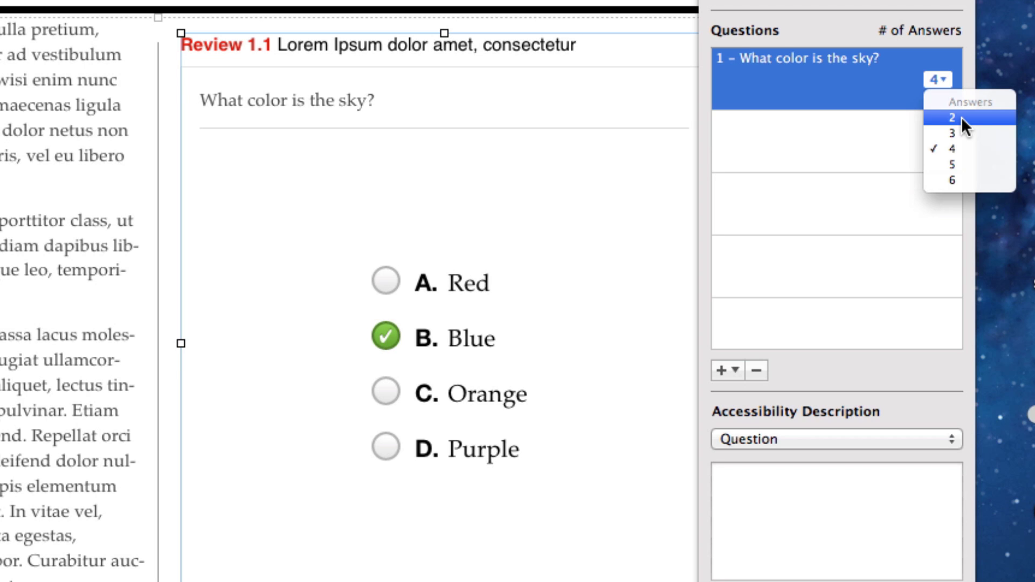
click(960, 170)
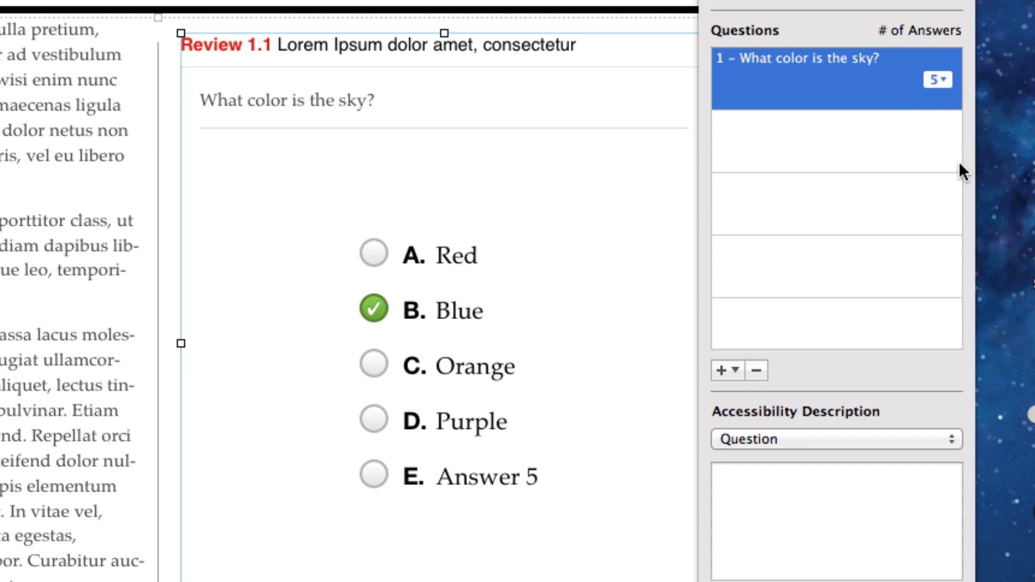
double_click(519, 477)
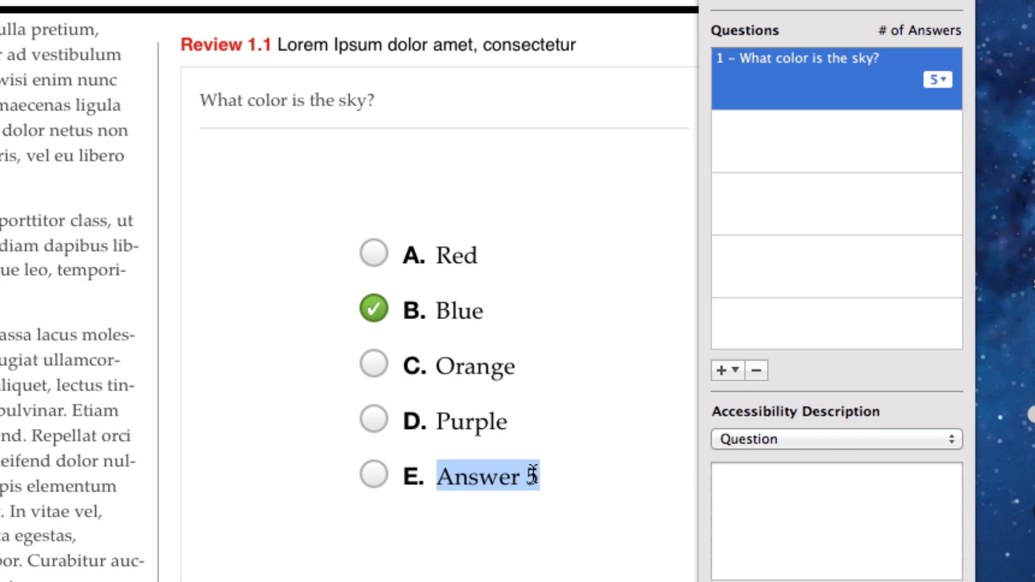
text(Gree)
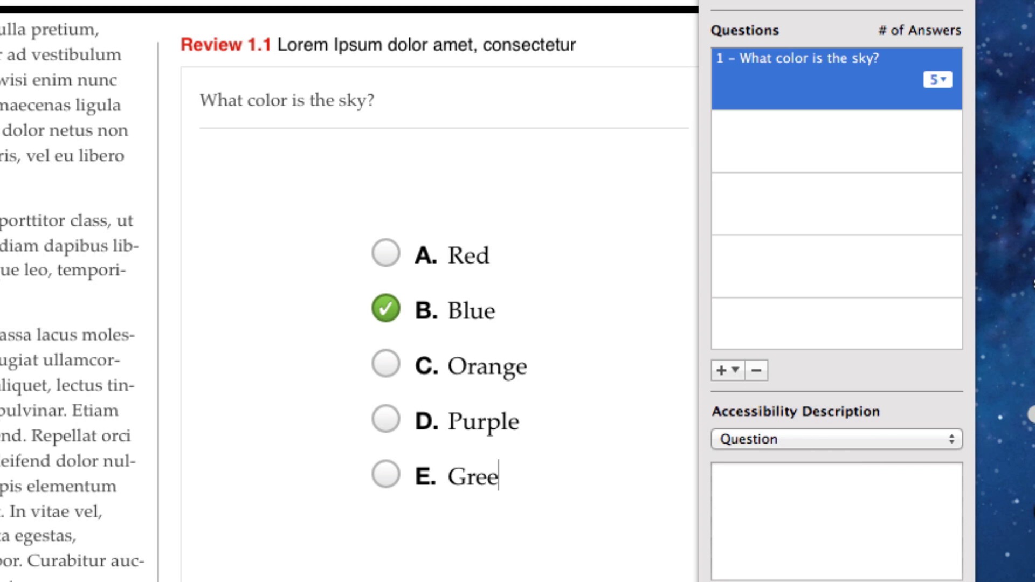
text(n)
Add a Multiple Choice question with an image beside the answers and place skeletonmuscles-big.jpg in its image placeholder
click(734, 370)
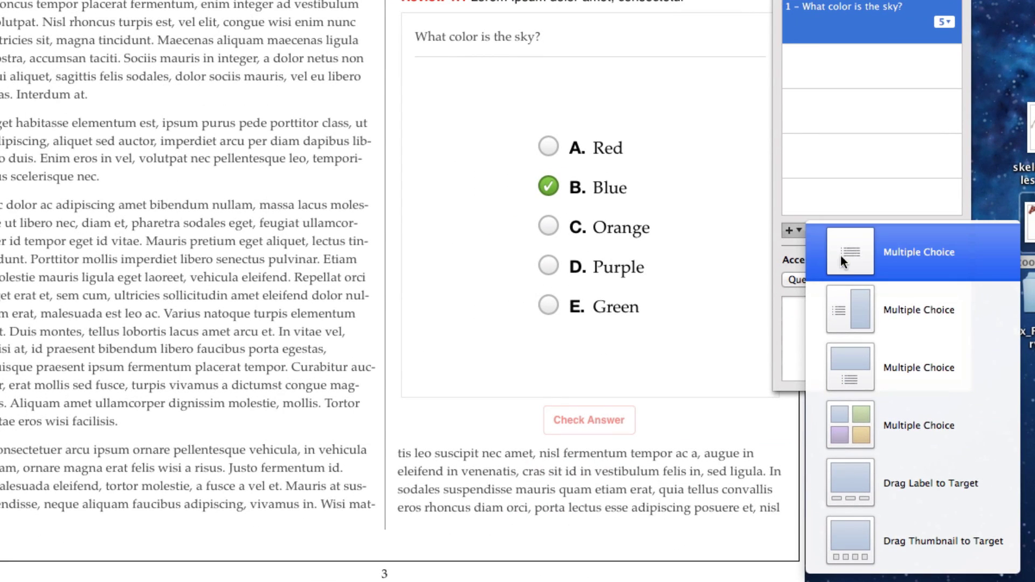
click(889, 316)
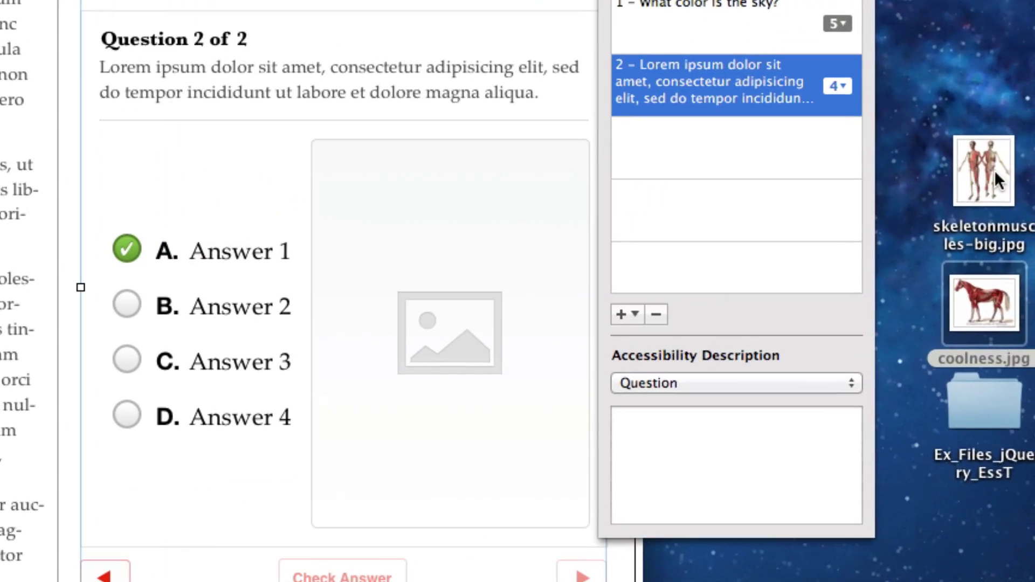
click(991, 169)
drag(950, 174, 472, 251)
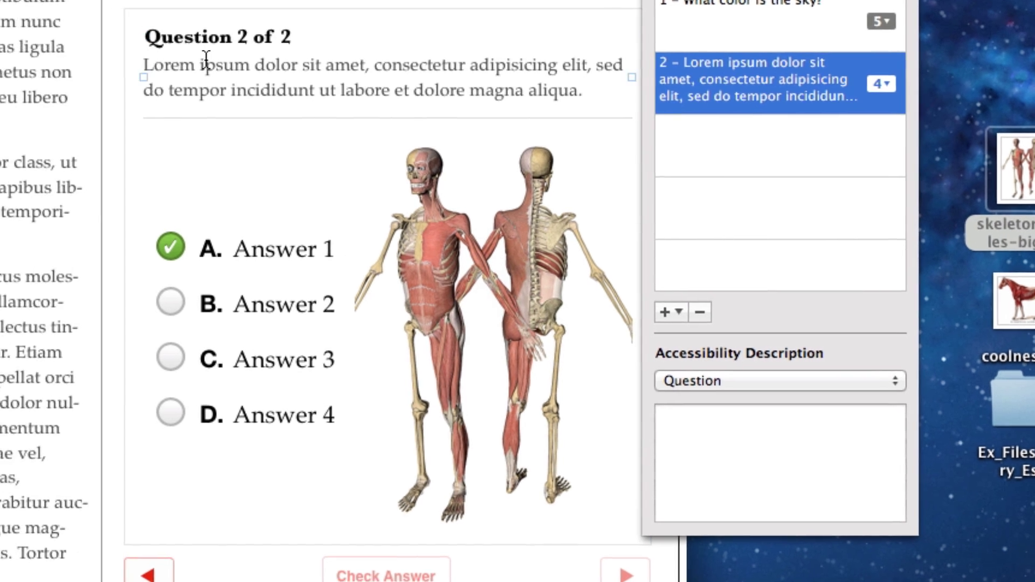
Replace the second question's placeholder text with "What species is this?" and correct the spelling of "species"
triple_click(163, 61)
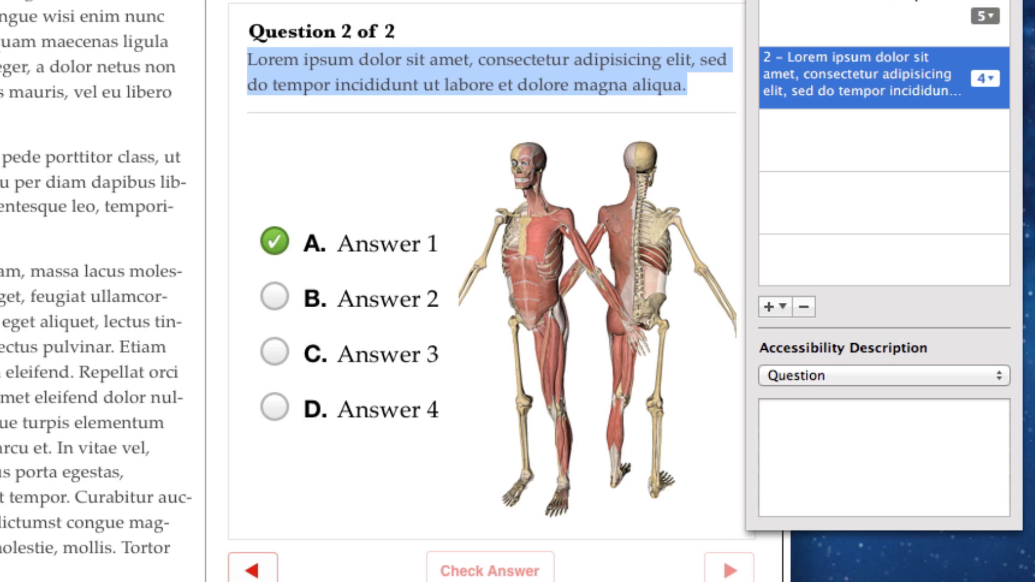
text(What speic)
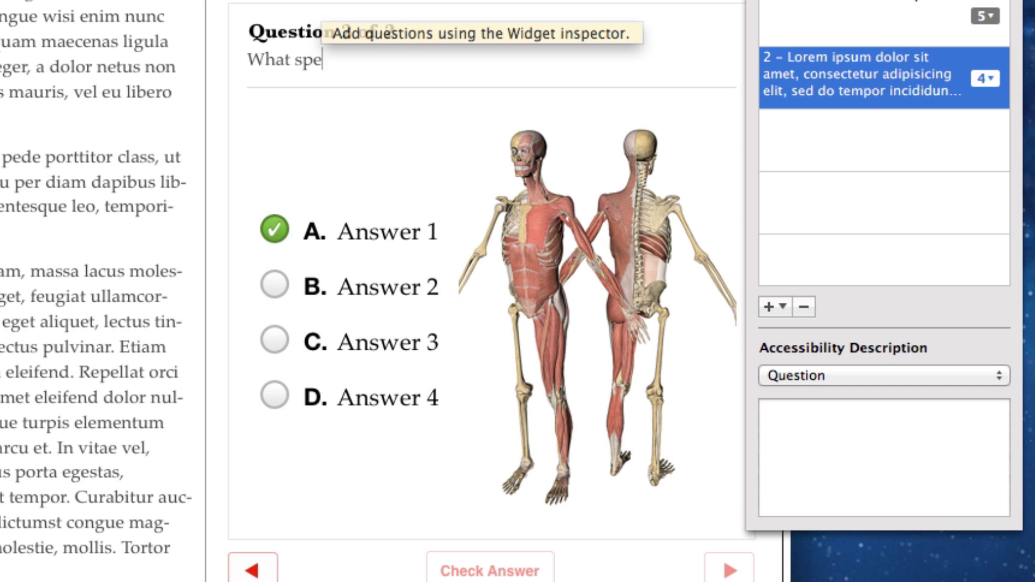
key(BackSpace)
text(ices is this)
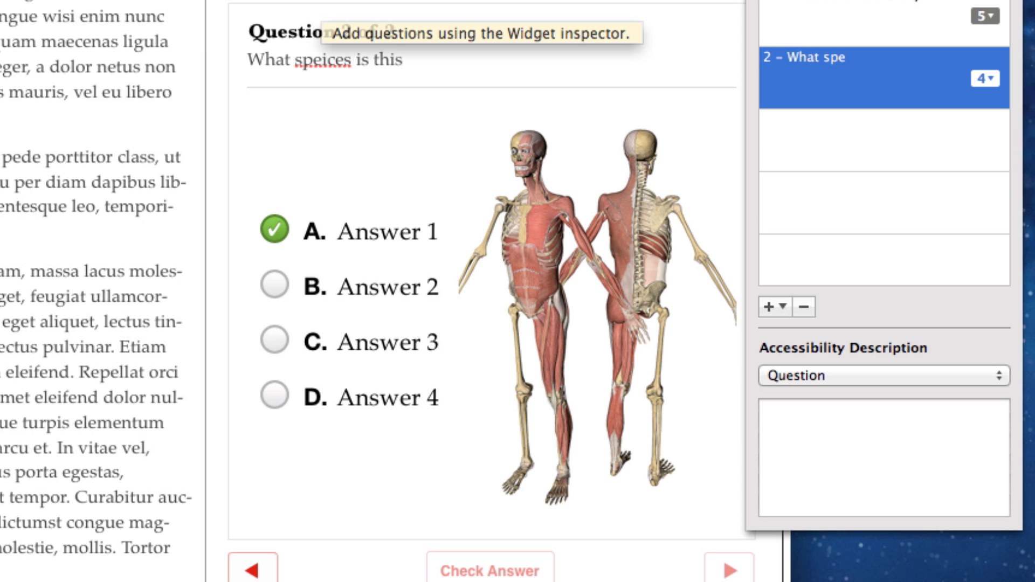
text(?)
right_click(323, 56)
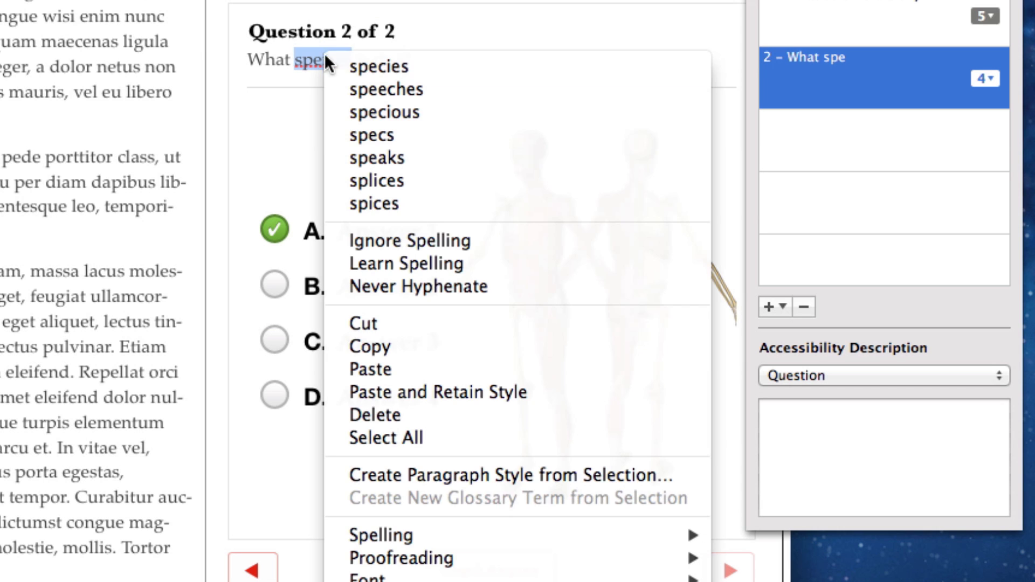
click(386, 66)
Replace the second question's answer A with Human and mark answer B as the correct one
click(418, 233)
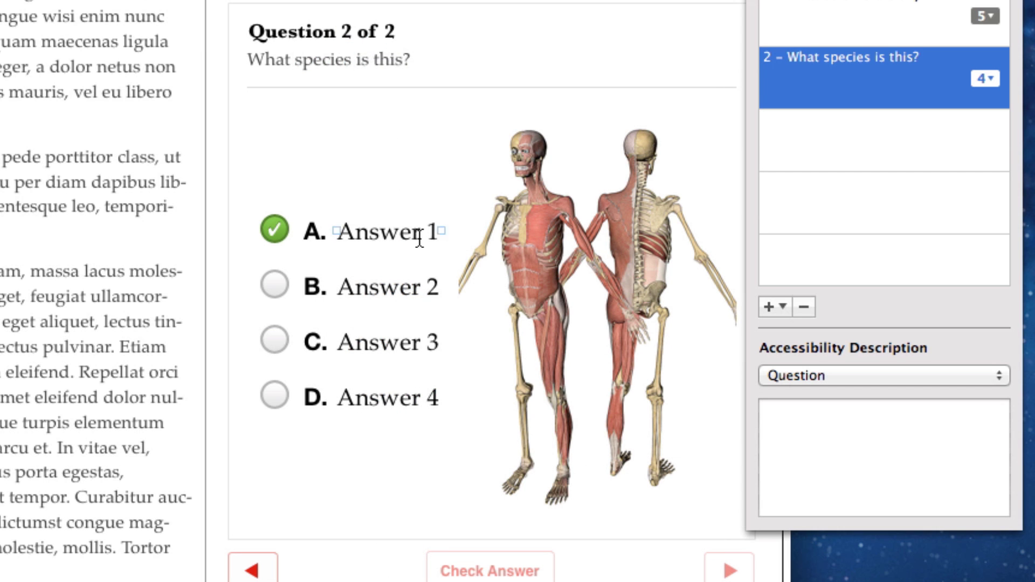
triple_click(419, 239)
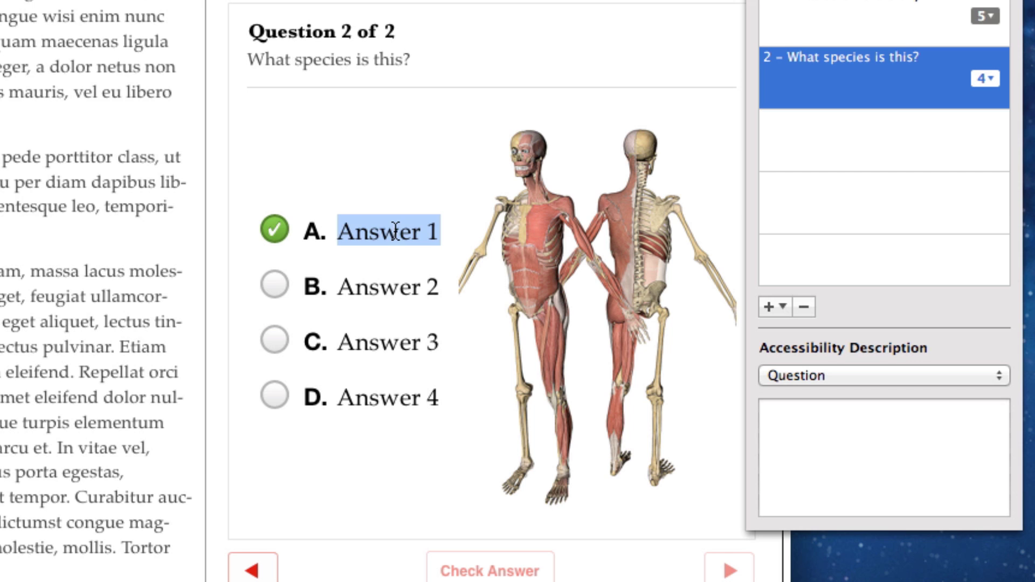
text(Him)
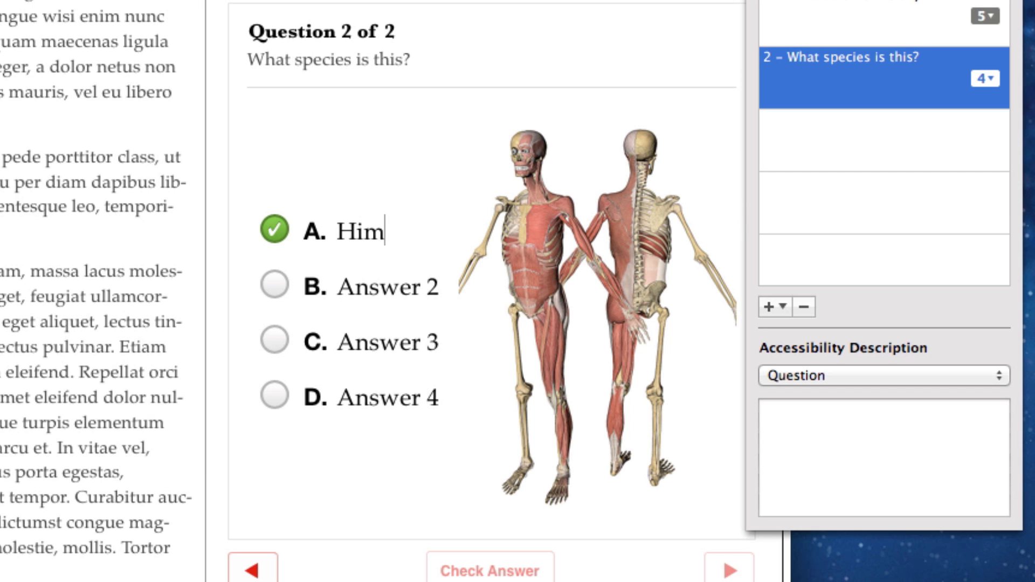
key(BackSpace)
key(BackSpace)
text(uman)
click(363, 295)
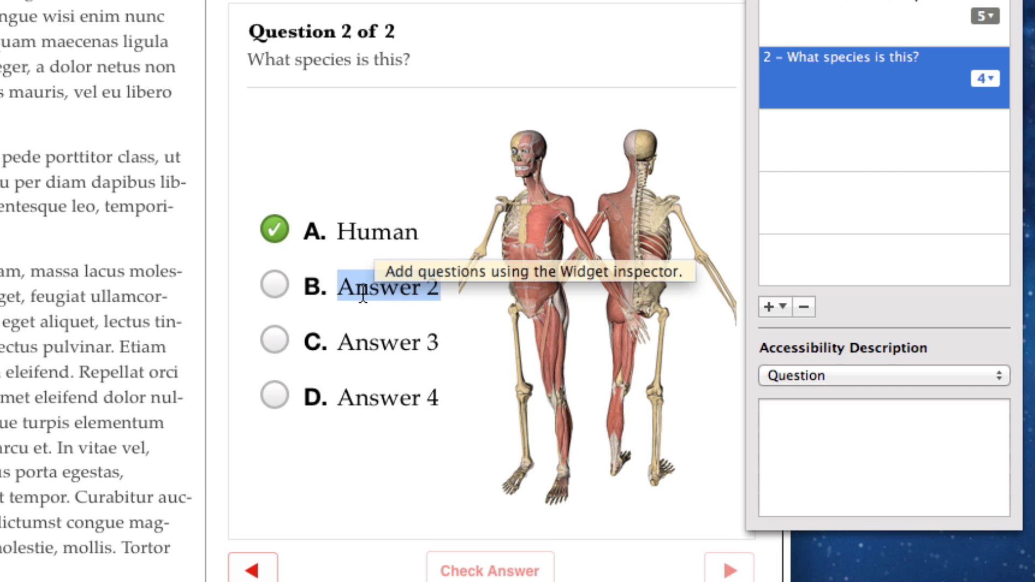
click(283, 291)
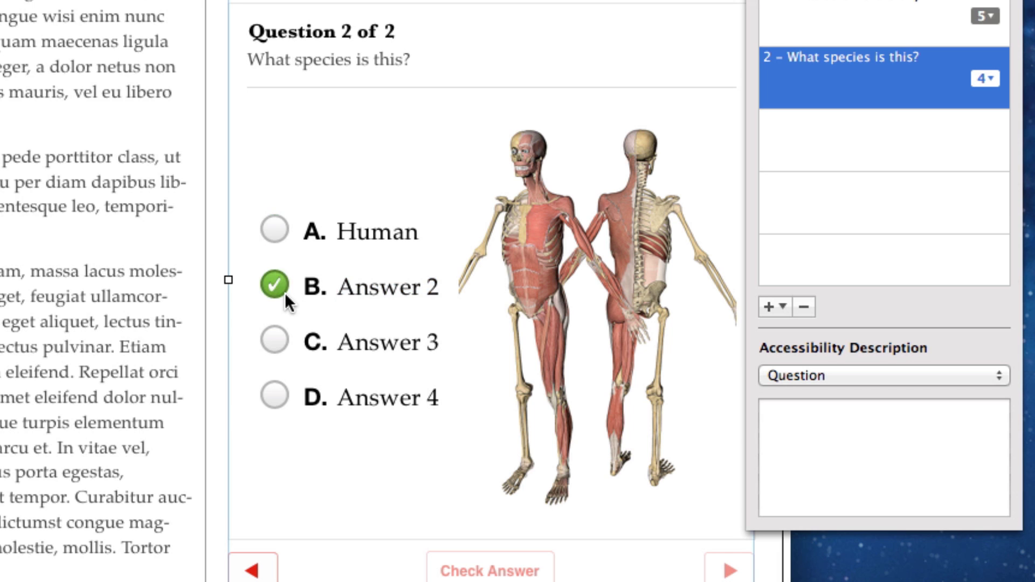
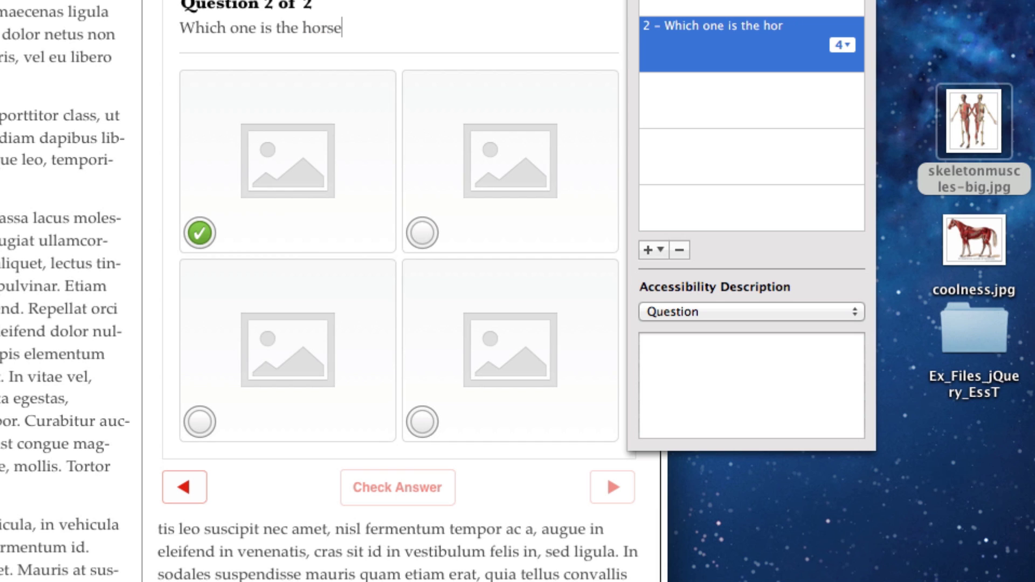
Place skeletonmuscles-big.jpg and coolness.jpg in the first two image answers and shift the skeleton picture down to include the heads
drag(963, 89, 263, 130)
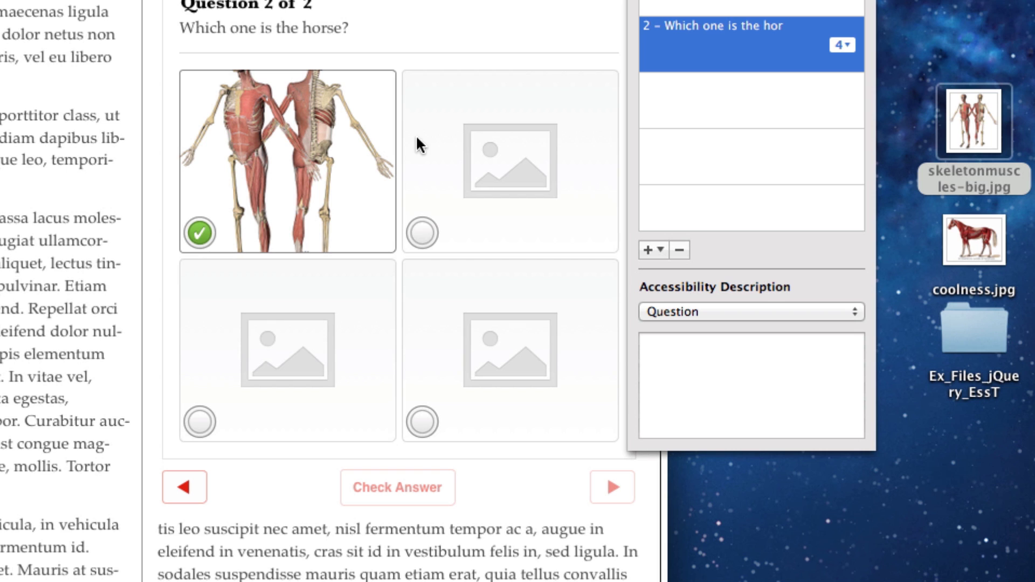
drag(976, 243, 475, 157)
click(358, 157)
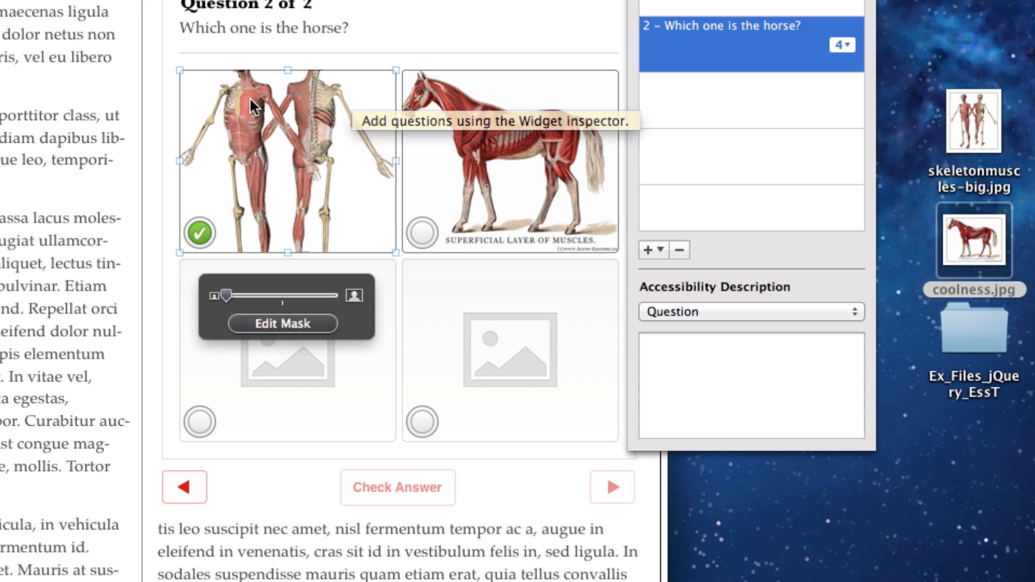
double_click(284, 138)
drag(289, 138, 290, 175)
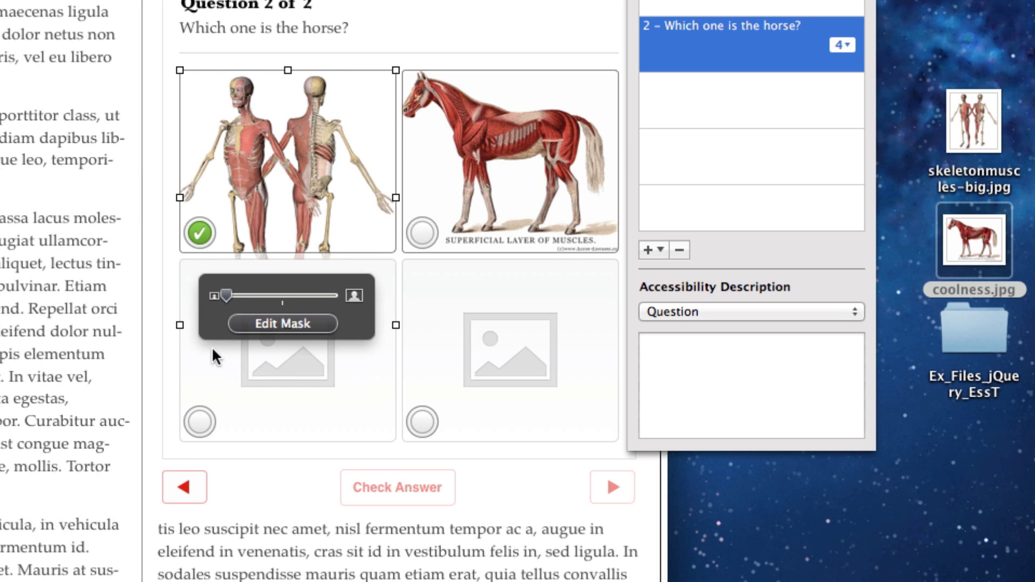
Try rescaling the skeleton picture inside its mask and check its framing
mouse_move(225, 290)
mouse_down()
mouse_move(258, 289)
mouse_move(224, 293)
mouse_up()
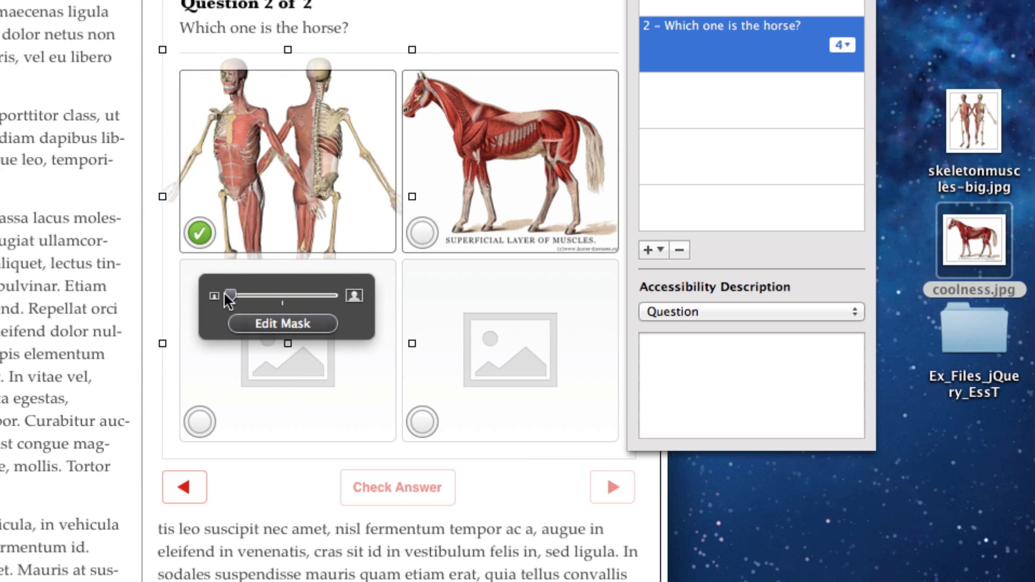
click(315, 179)
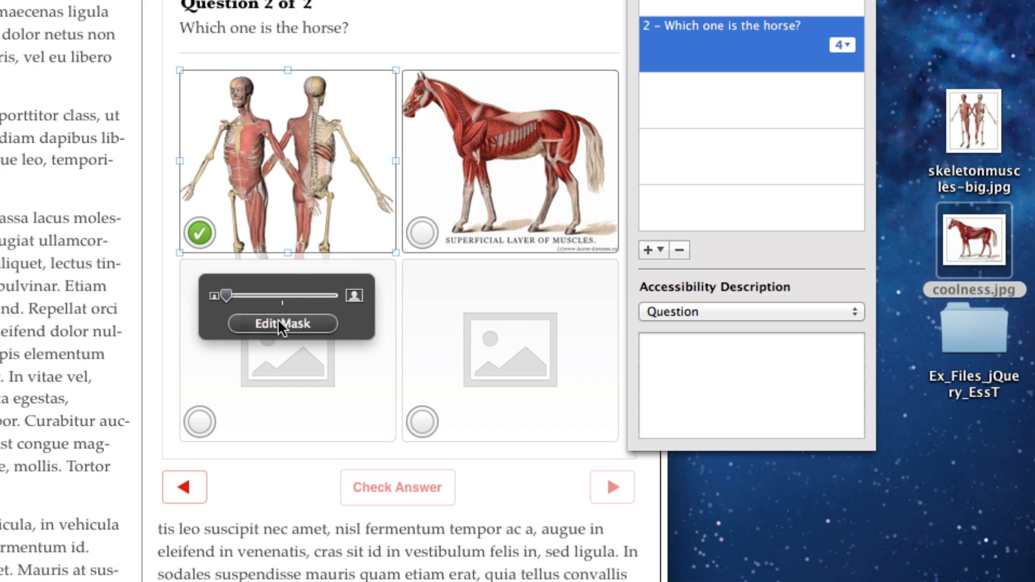
click(294, 146)
click(293, 143)
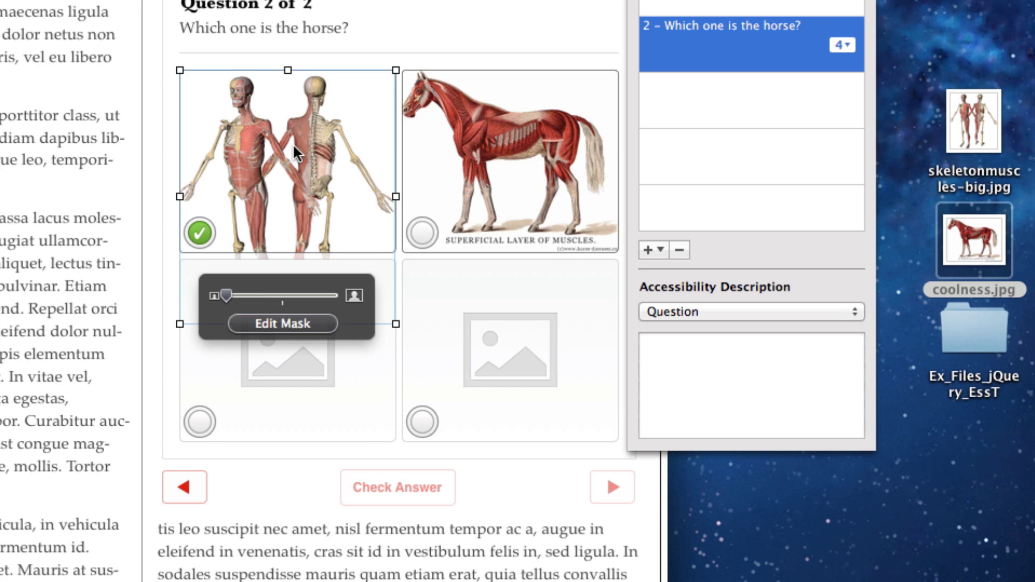
mouse_move(290, 158)
mouse_down()
mouse_move(291, 105)
mouse_move(290, 160)
mouse_up()
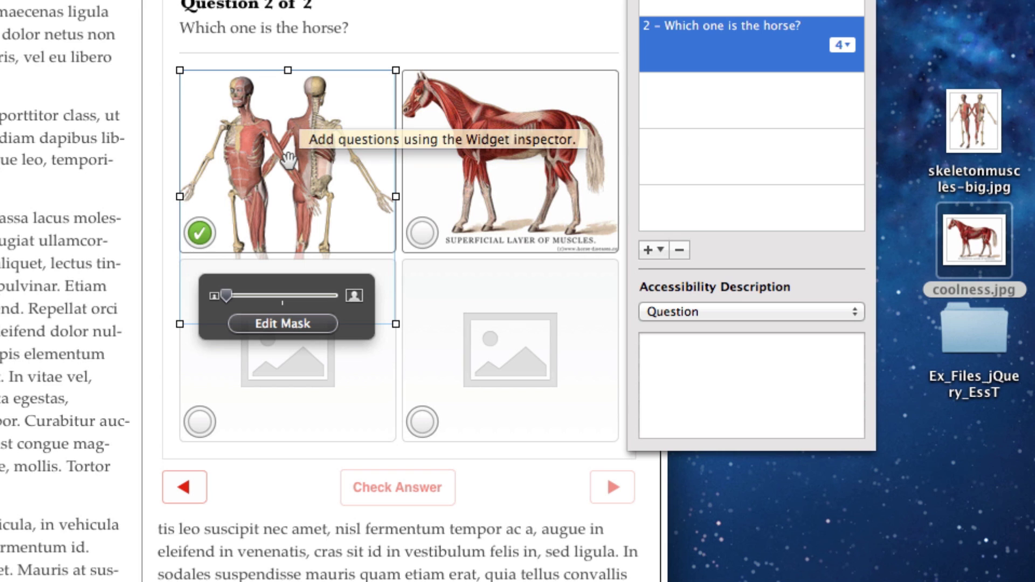
Mark the horse image as the correct answer and reduce the second question to 2 answers
click(456, 178)
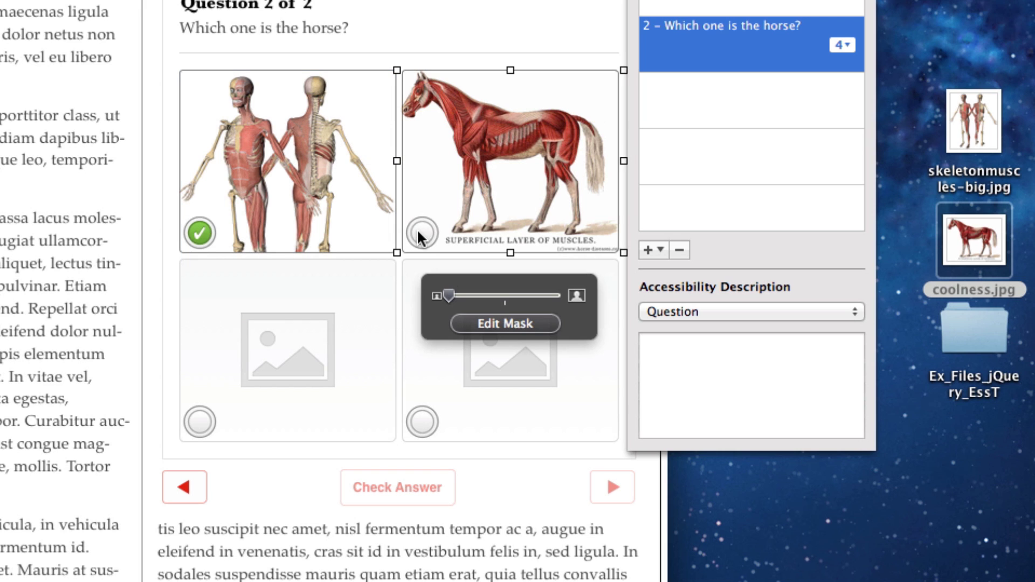
click(416, 237)
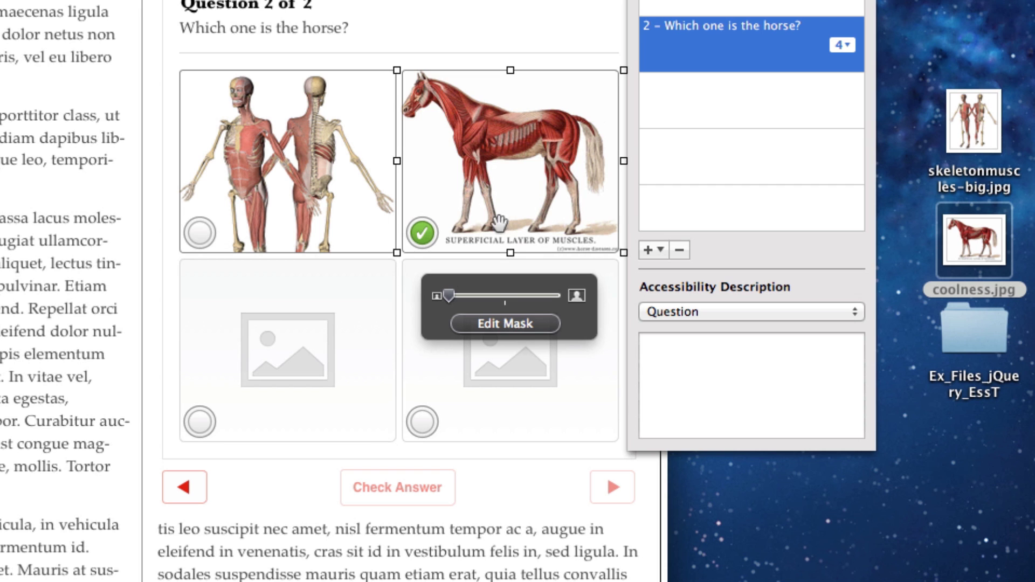
click(842, 45)
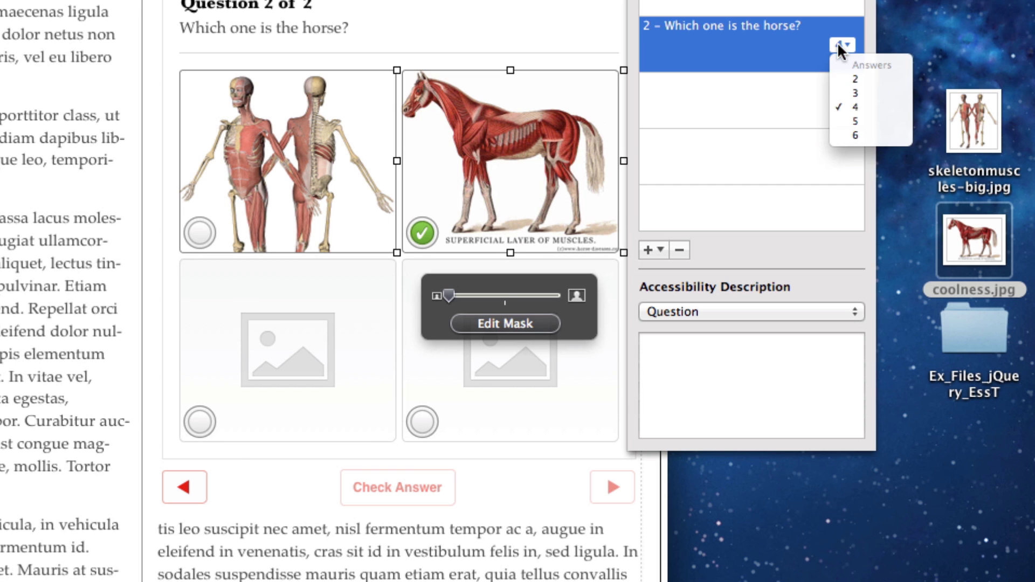
click(848, 83)
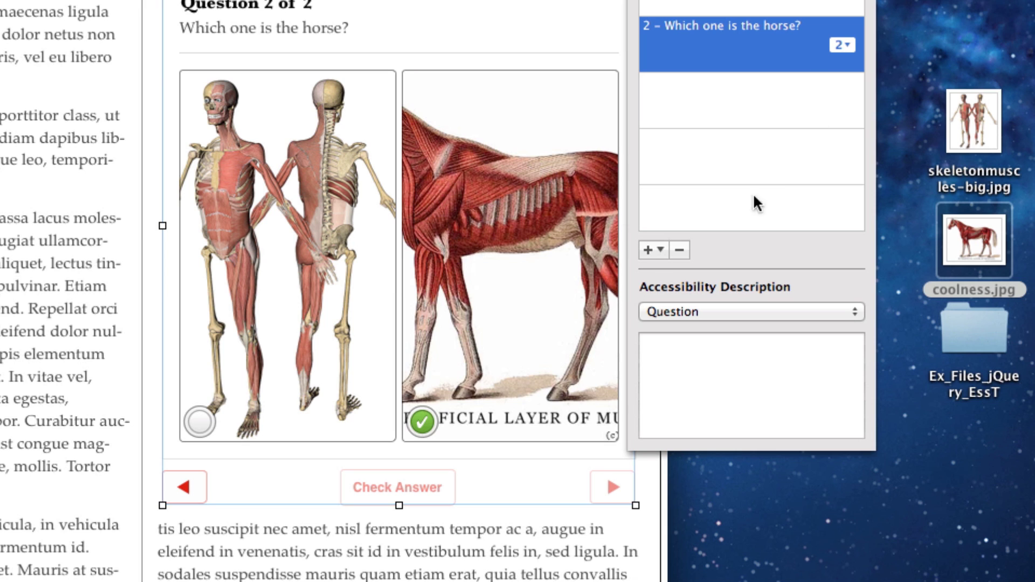
Add a Drag Label to Target question, place coolness.jpg as its image and shift the picture down to include the horse's head
click(654, 251)
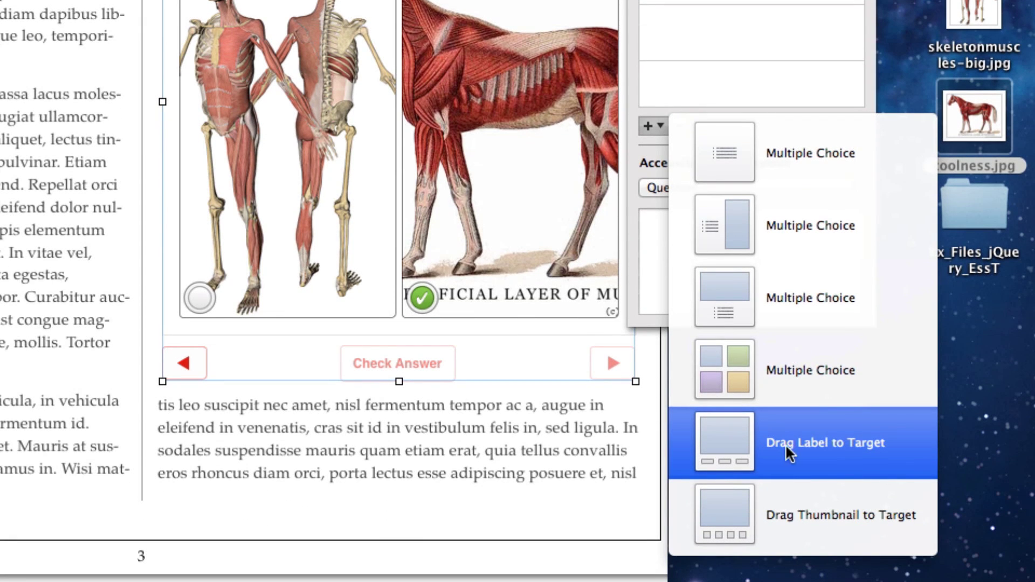
click(843, 442)
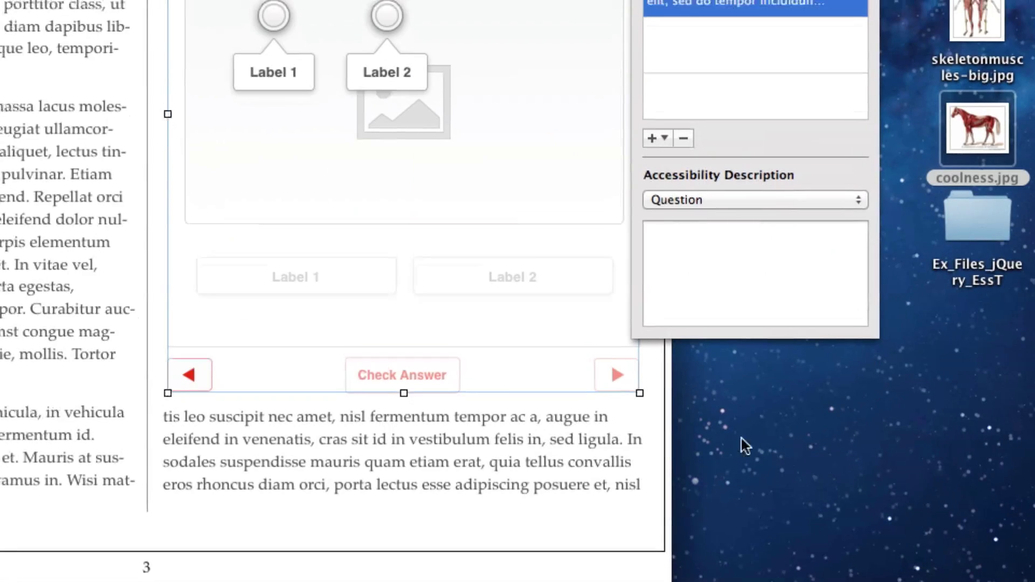
drag(1025, 240, 582, 247)
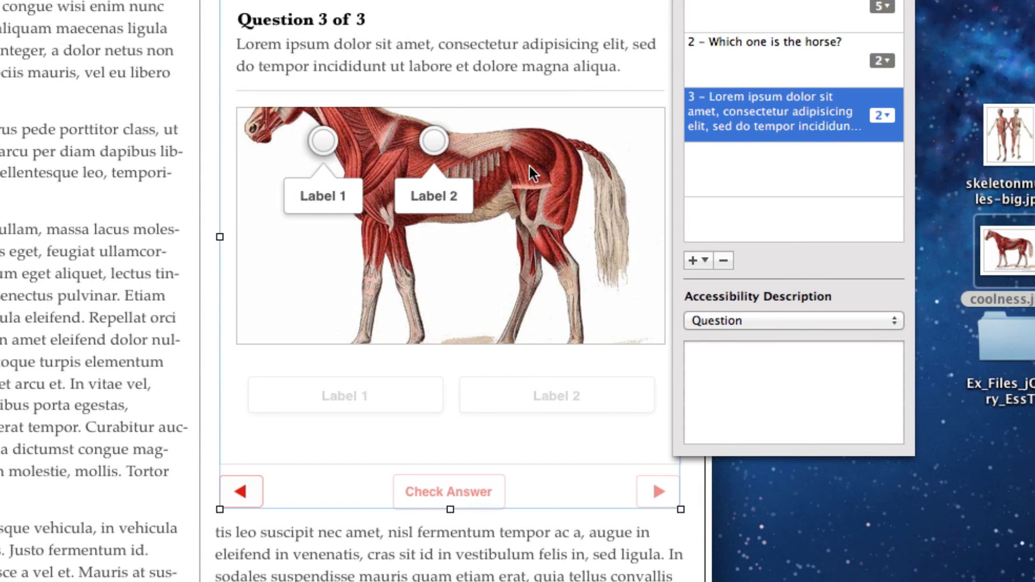
drag(529, 167, 527, 234)
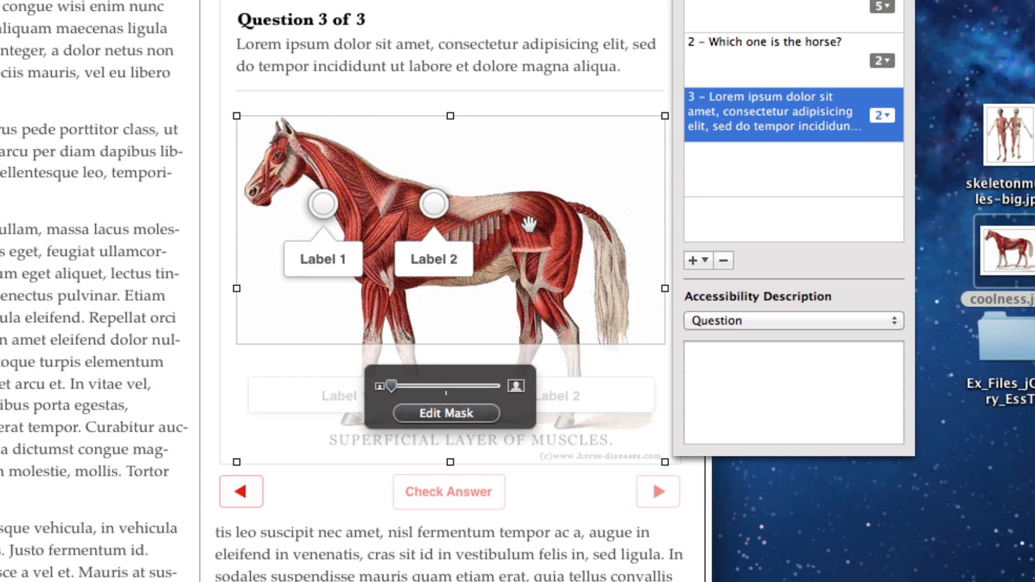
Move the second target onto the base of the horse's tail and rename its label Tail
click(432, 209)
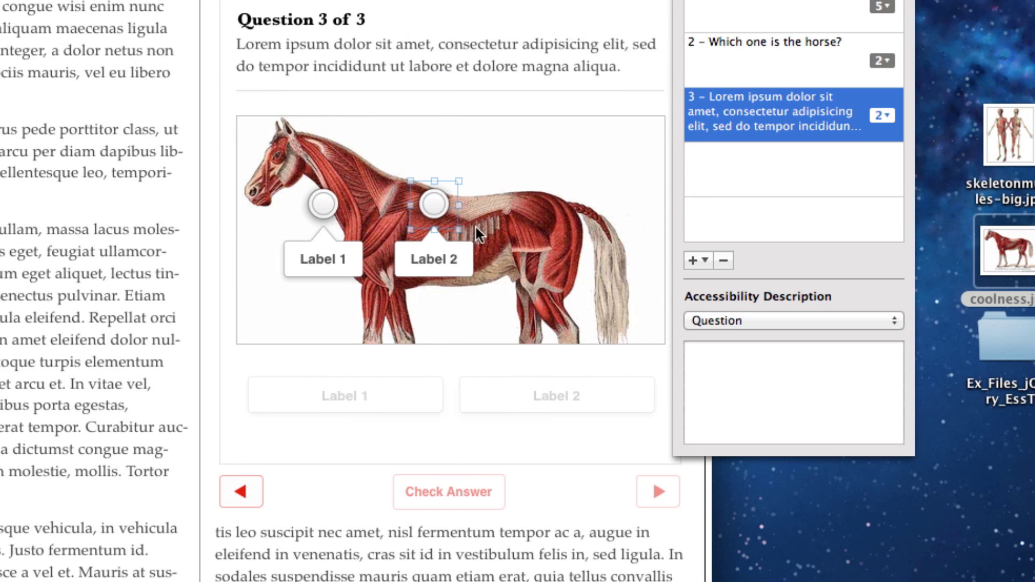
click(510, 228)
click(446, 211)
click(440, 259)
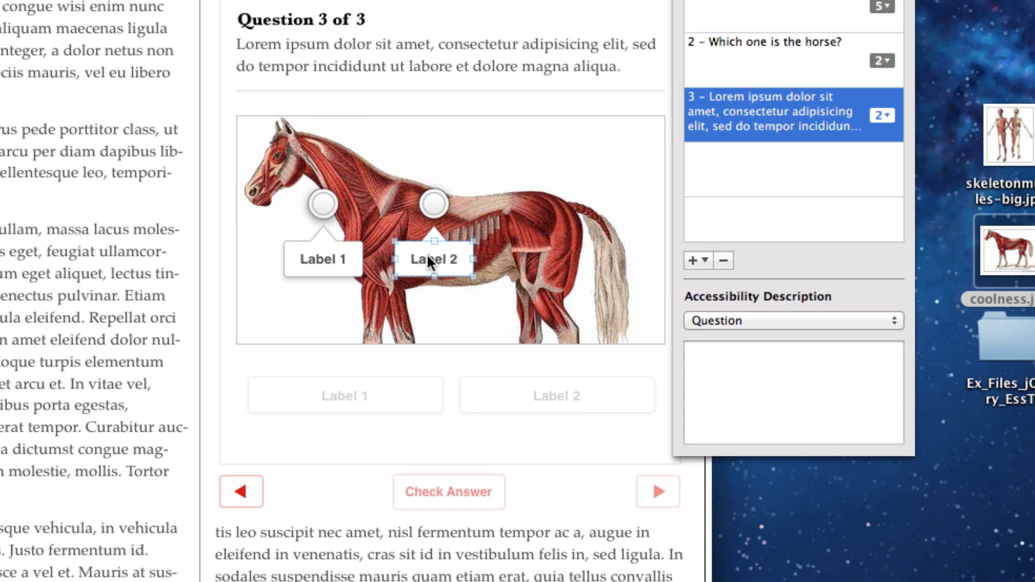
click(634, 413)
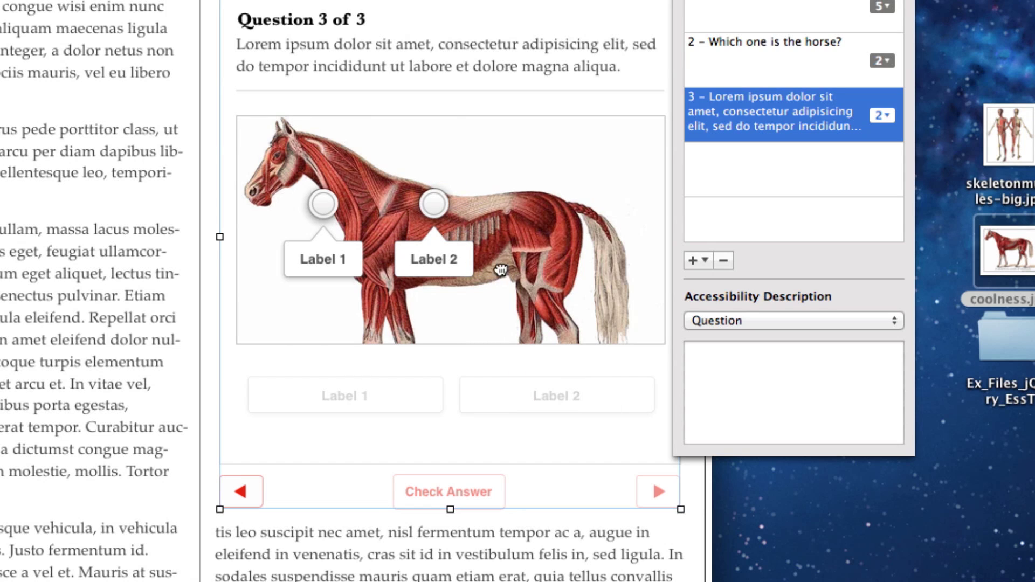
drag(446, 209, 605, 223)
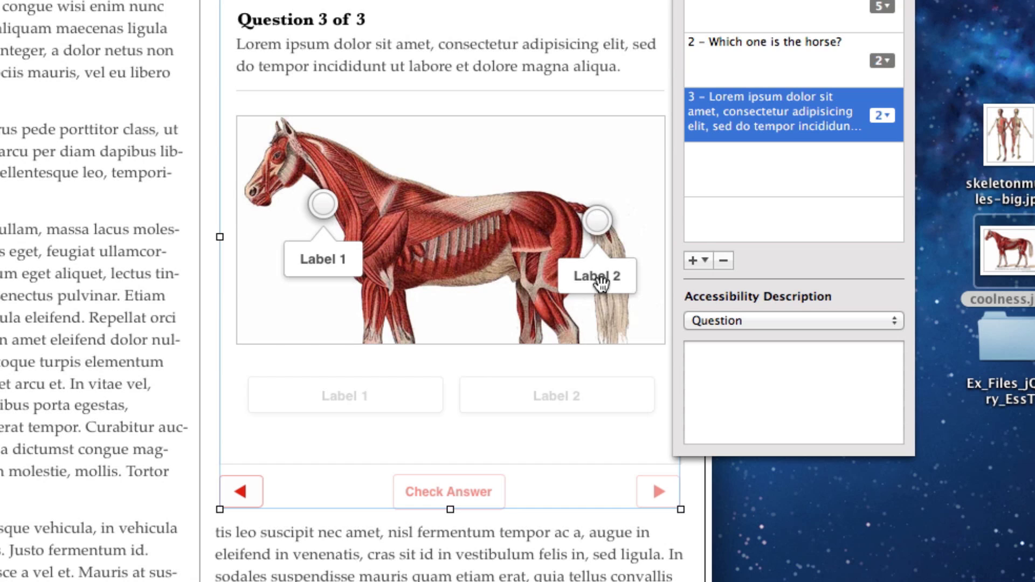
double_click(601, 280)
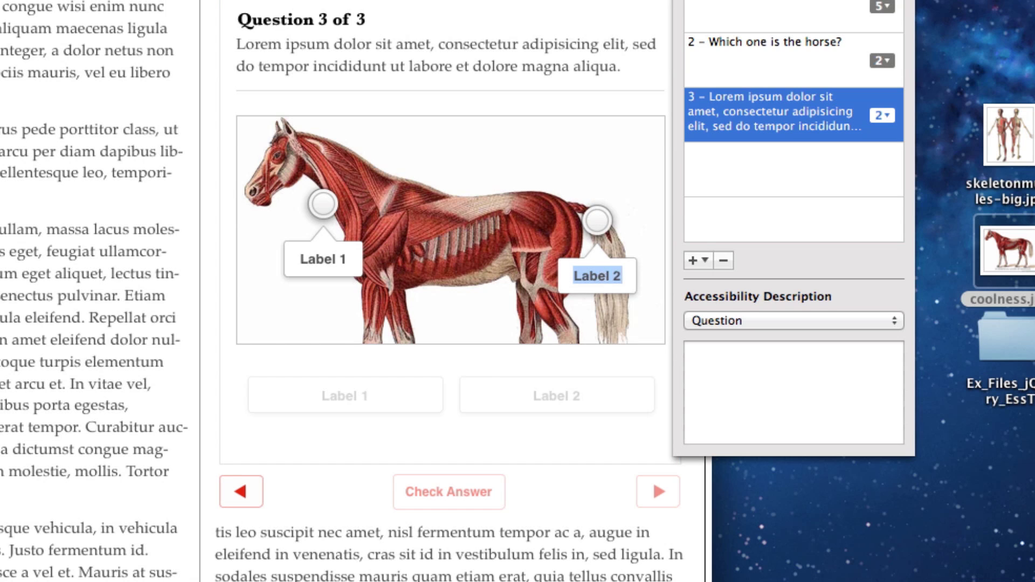
text(Taile)
key(BackSpace)
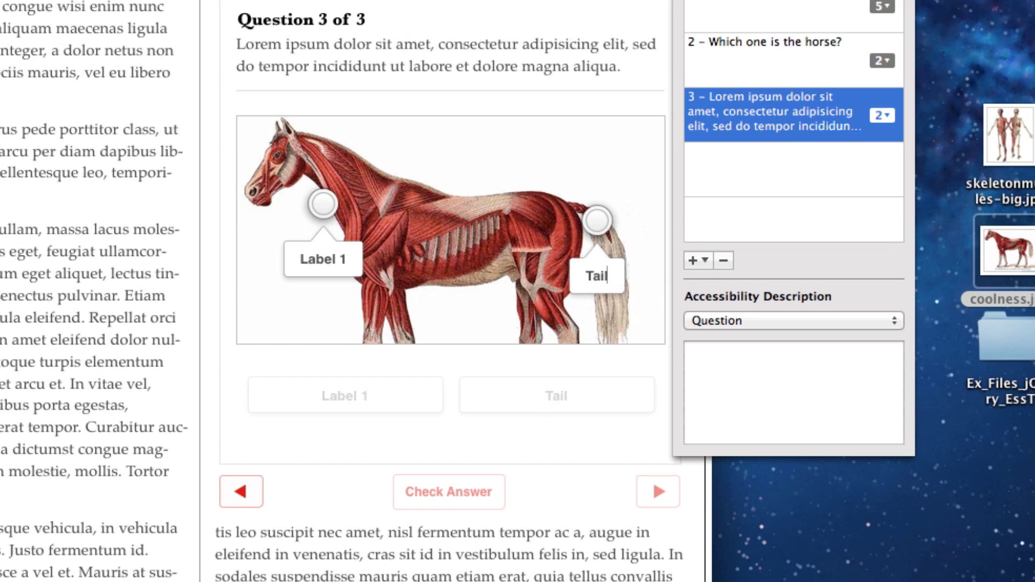
click(375, 232)
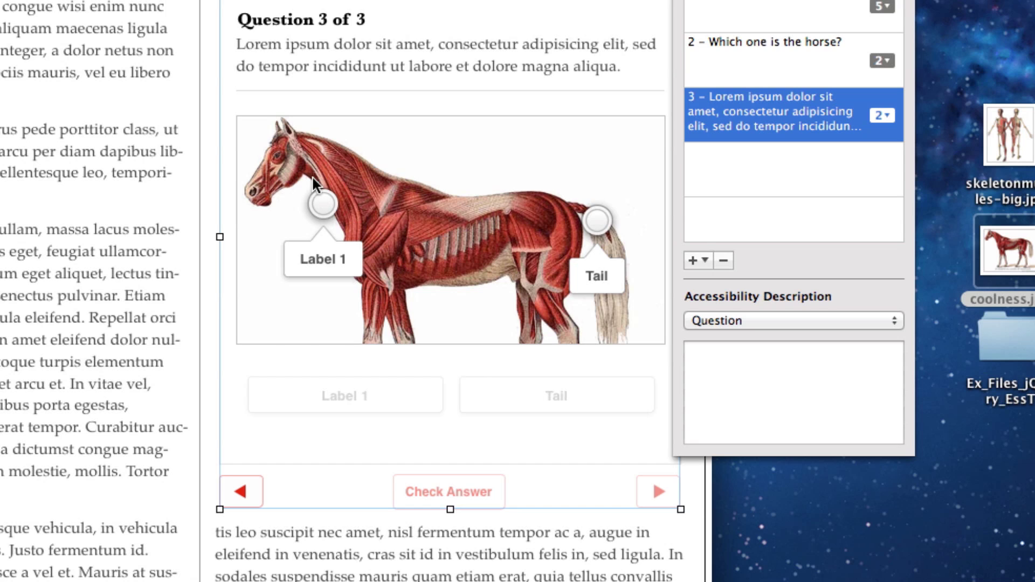
Move the first target onto the horse's head and rename its label Head
drag(323, 204, 282, 160)
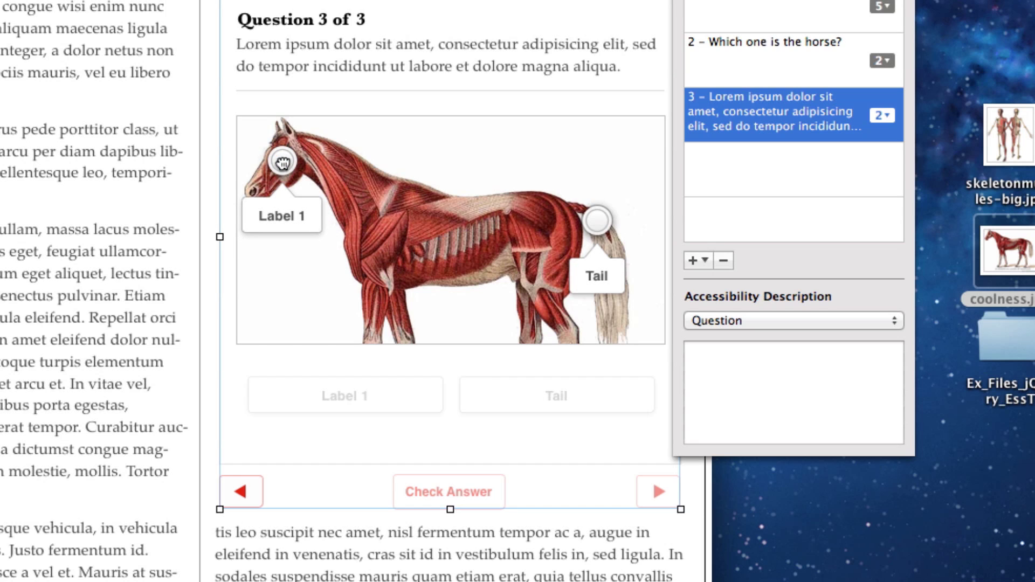
double_click(280, 216)
text(Head)
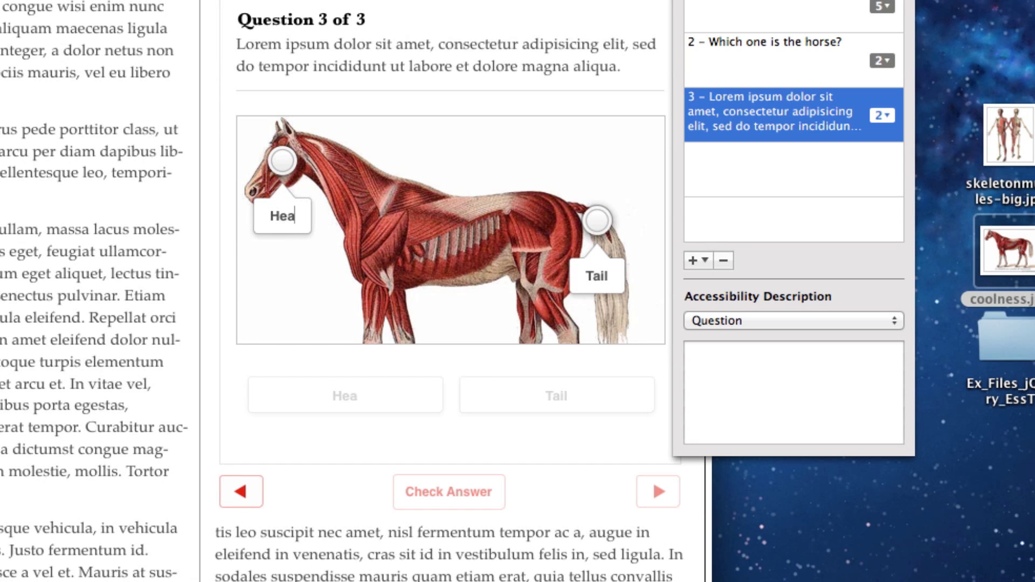
click(454, 434)
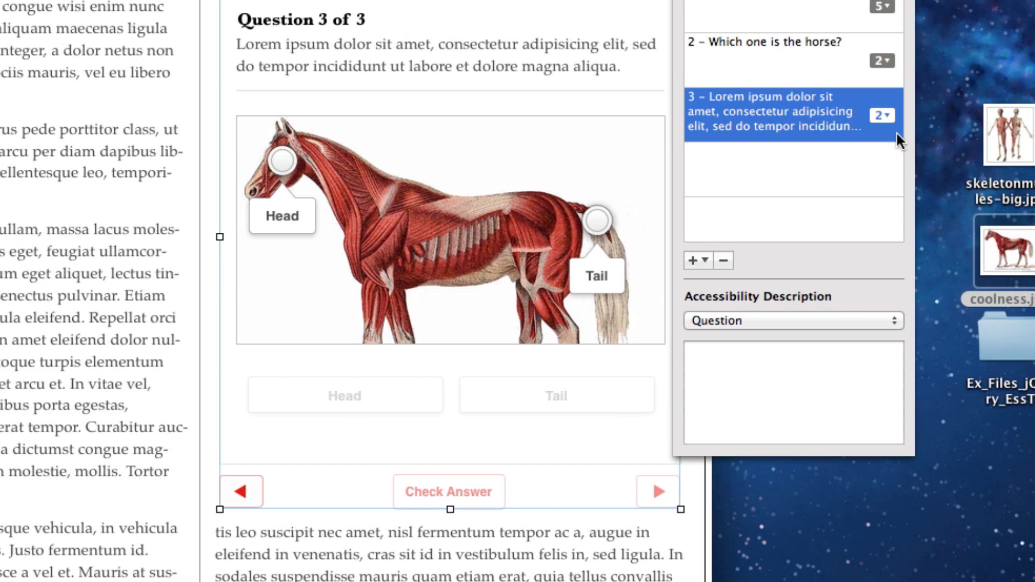
Try 4 answers for the third question and set it back to 2
click(880, 120)
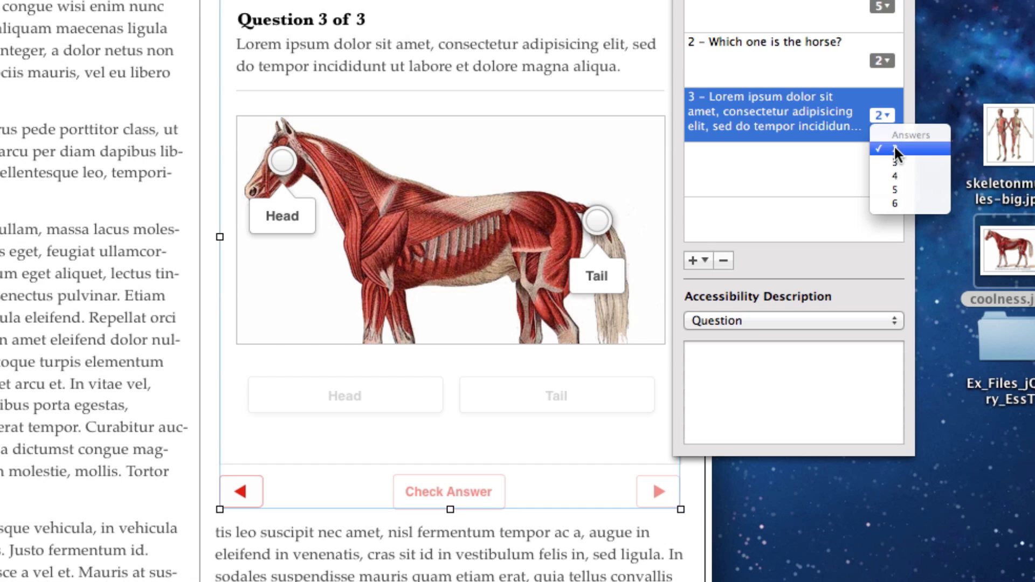
click(896, 175)
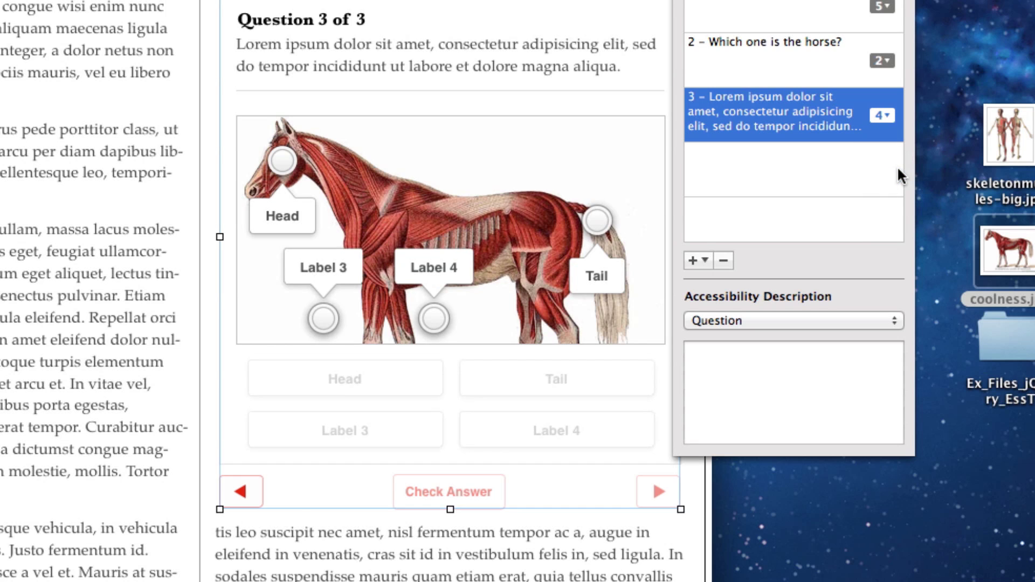
click(890, 114)
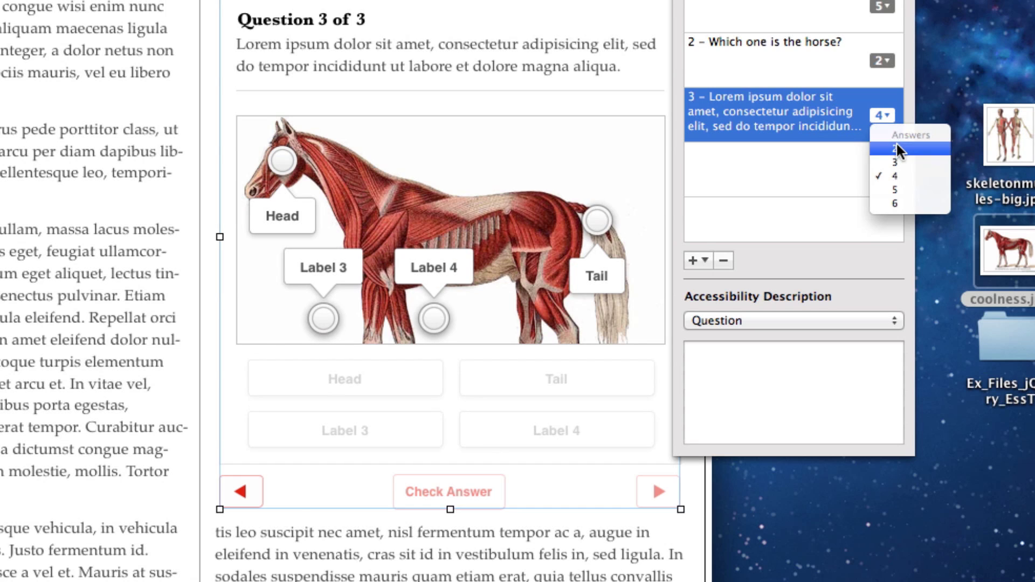
click(896, 144)
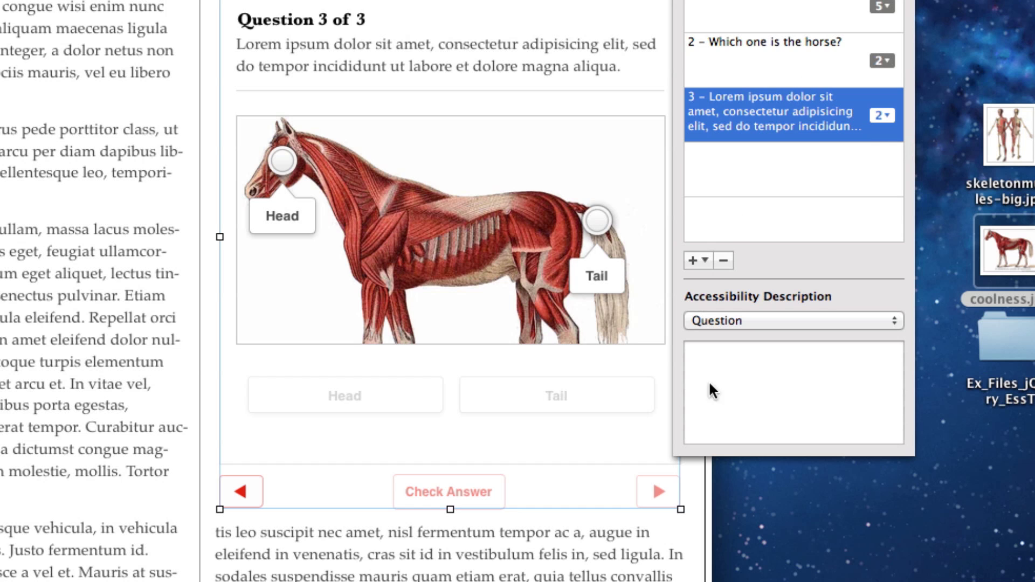
Add a Drag Thumbnail to Target question, place skeletonmuscles-big.jpg as its image and shift the picture down to include the heads
click(699, 261)
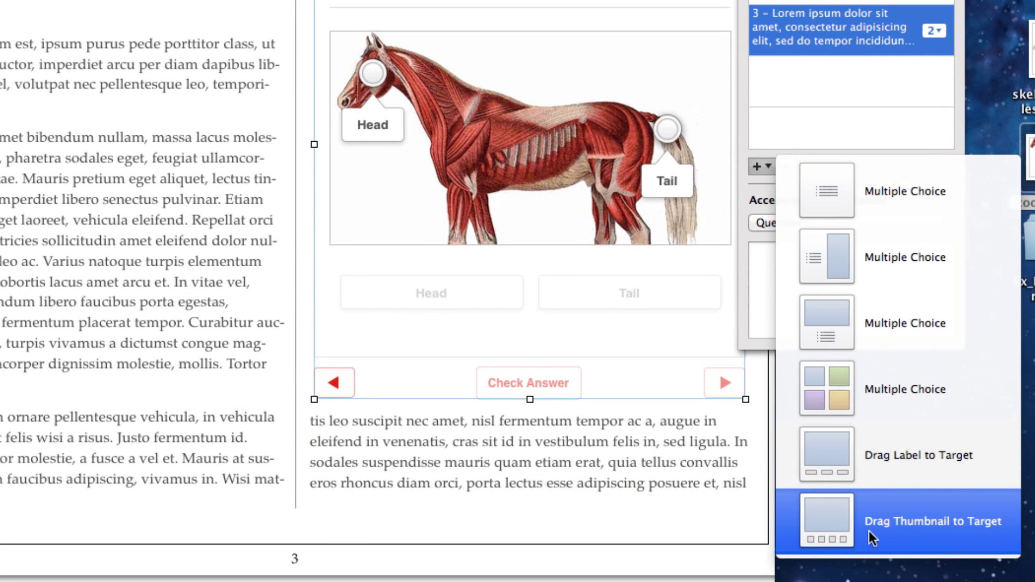
click(916, 538)
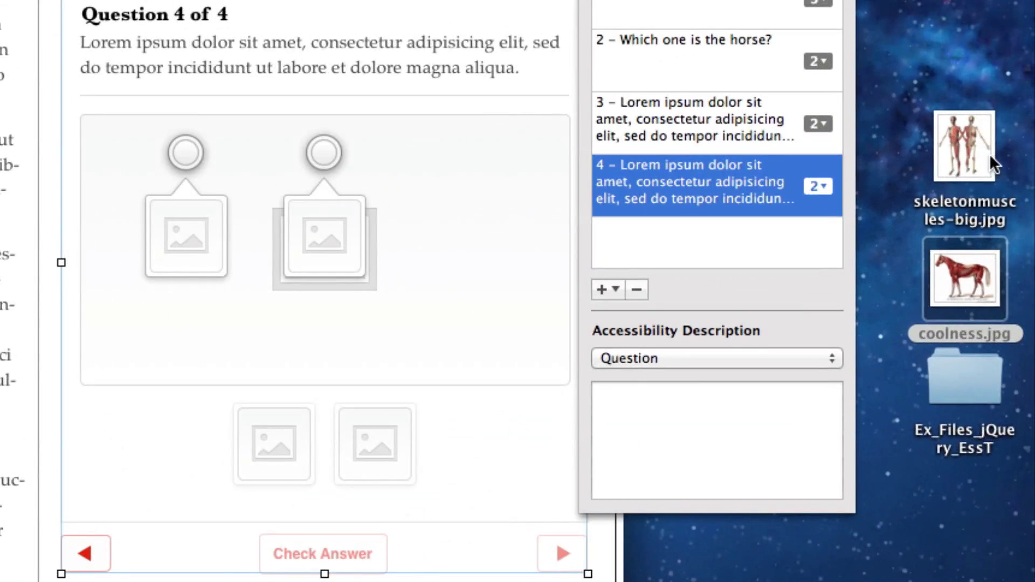
drag(1014, 105, 613, 163)
click(457, 188)
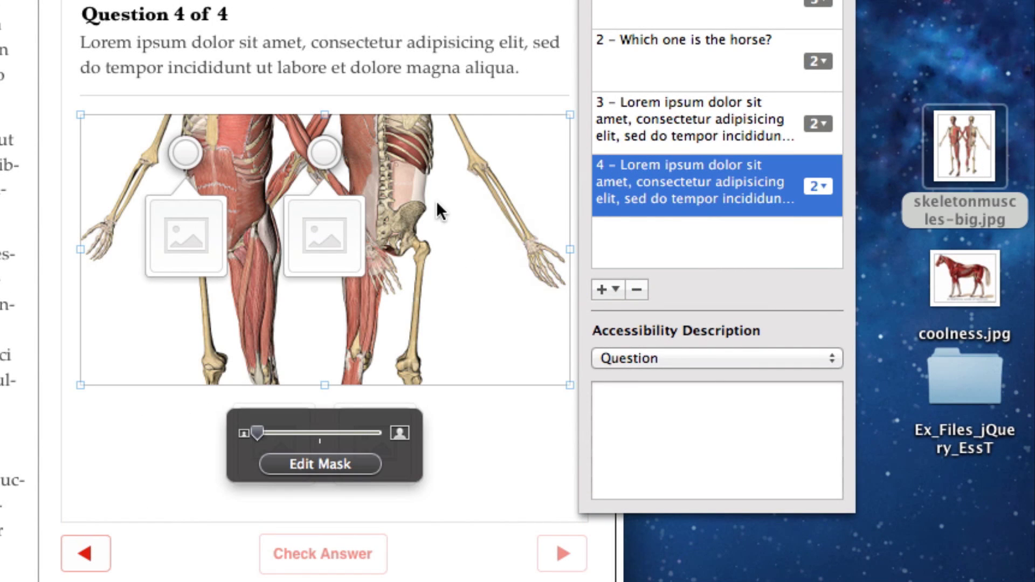
drag(461, 204, 436, 296)
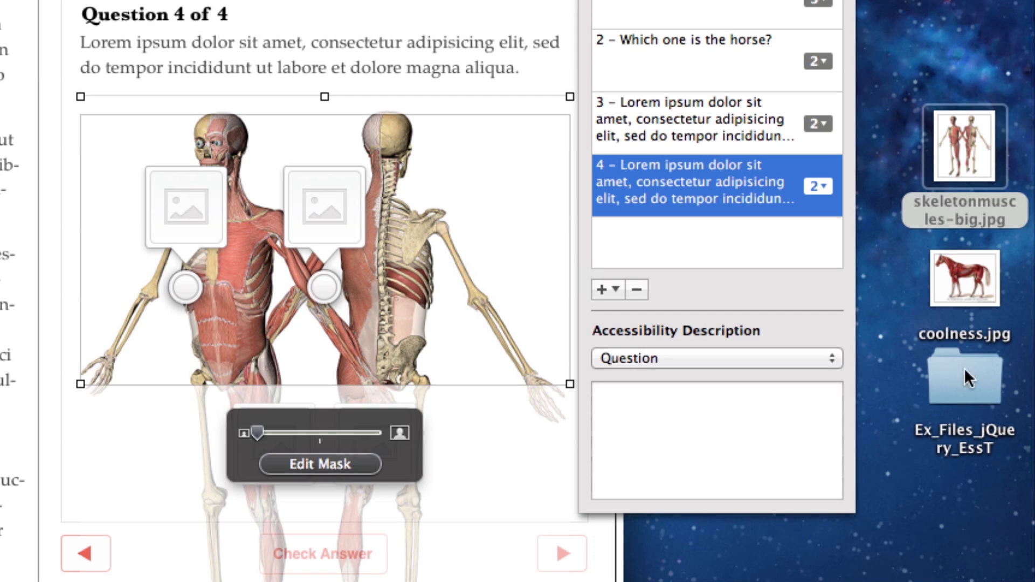
Place coolness.jpg in the second target's thumbnail and skeletonmuscles-big.jpg in the first target's thumbnail
drag(985, 285, 329, 196)
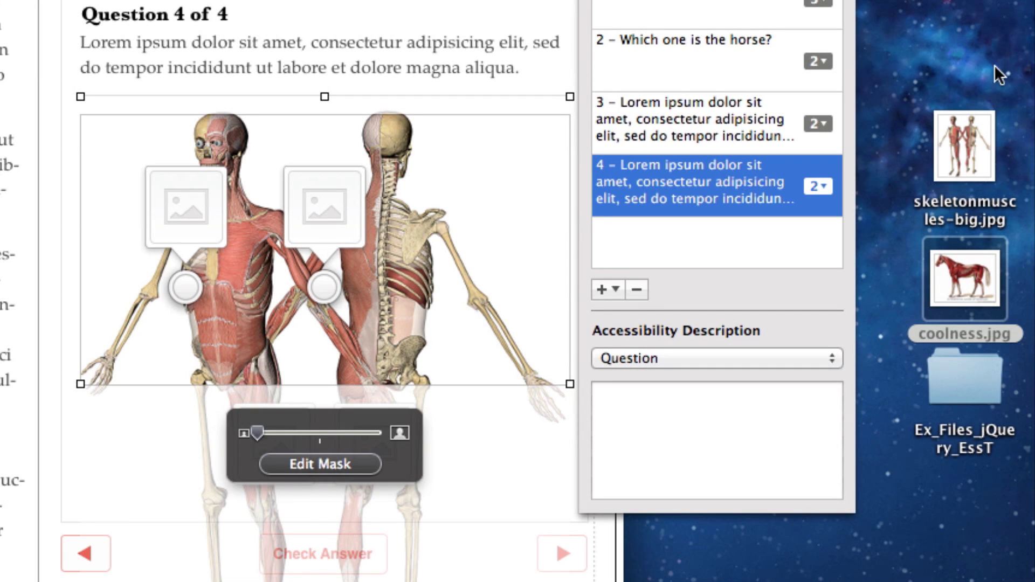
drag(960, 290, 331, 208)
drag(964, 145, 224, 263)
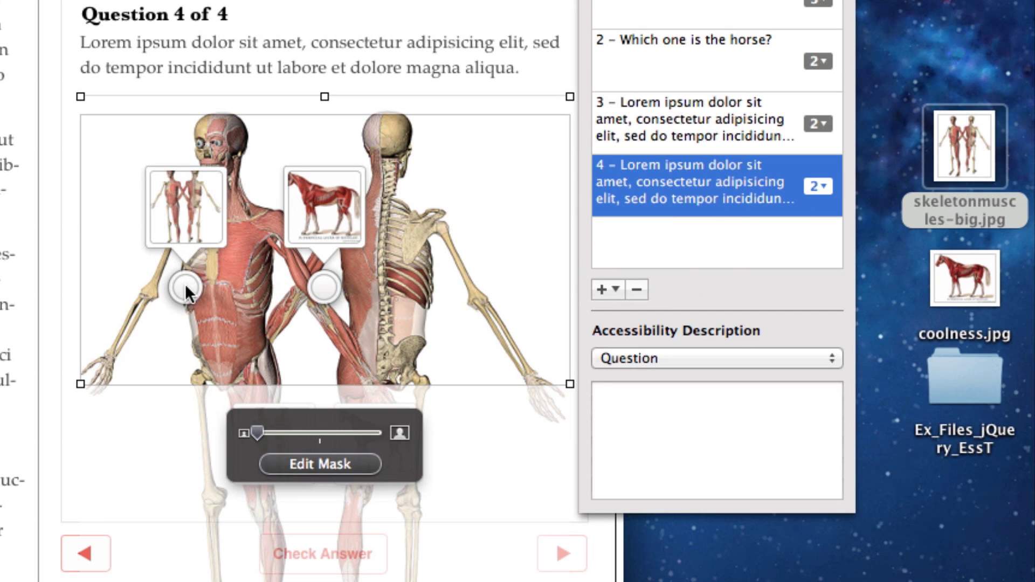
Move the skeleton thumbnail's target onto the front-facing figure's ribs and the horse thumbnail's target onto the other figure's back
click(212, 285)
click(134, 237)
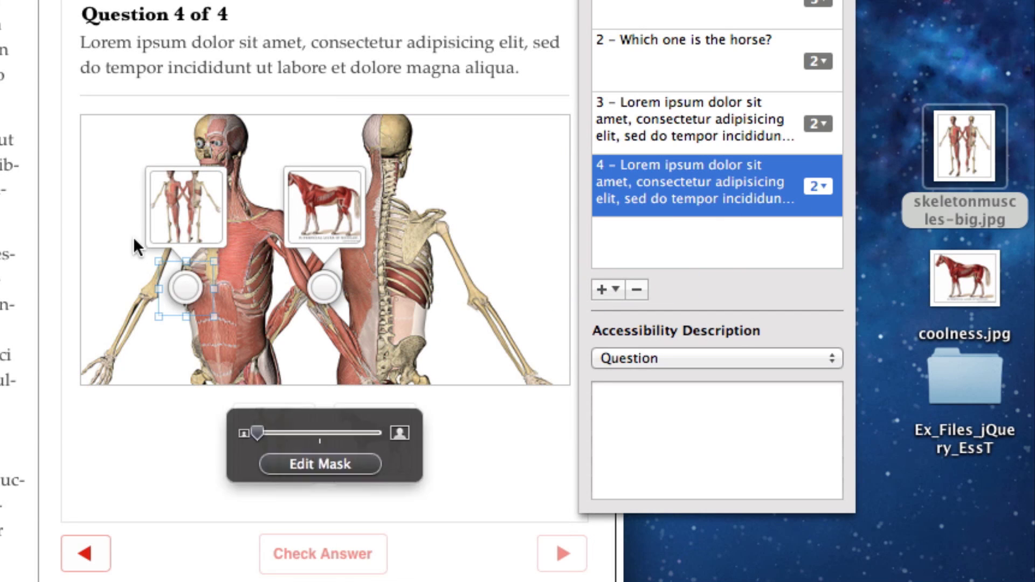
click(185, 280)
click(200, 315)
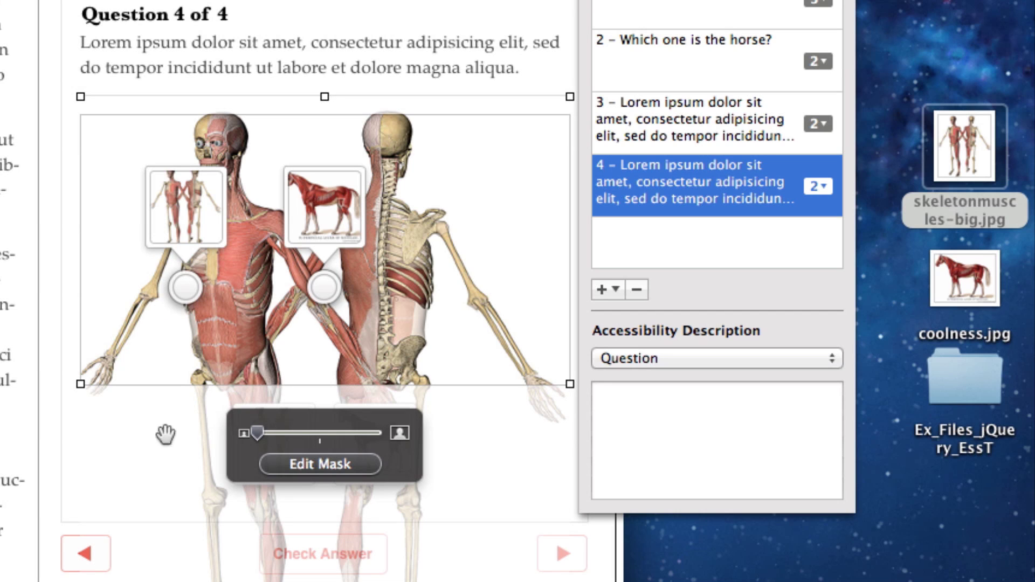
click(43, 221)
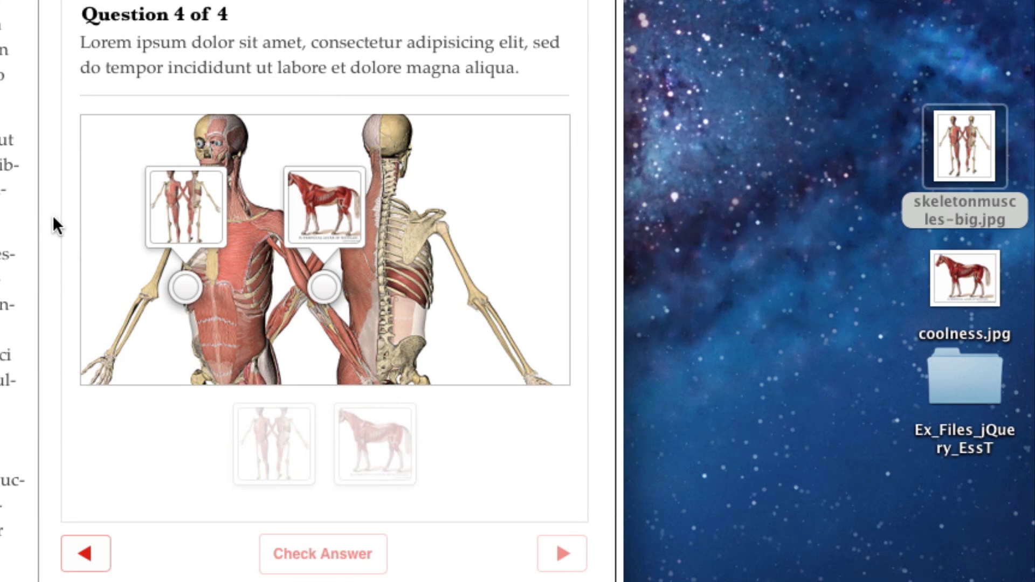
click(194, 275)
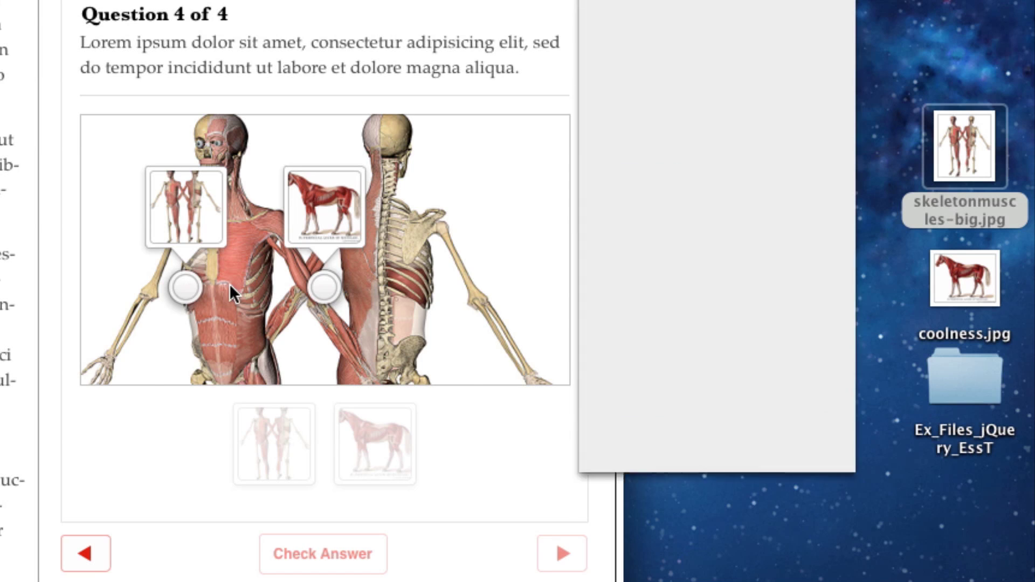
drag(253, 294, 286, 294)
drag(148, 173, 109, 160)
drag(203, 294, 206, 341)
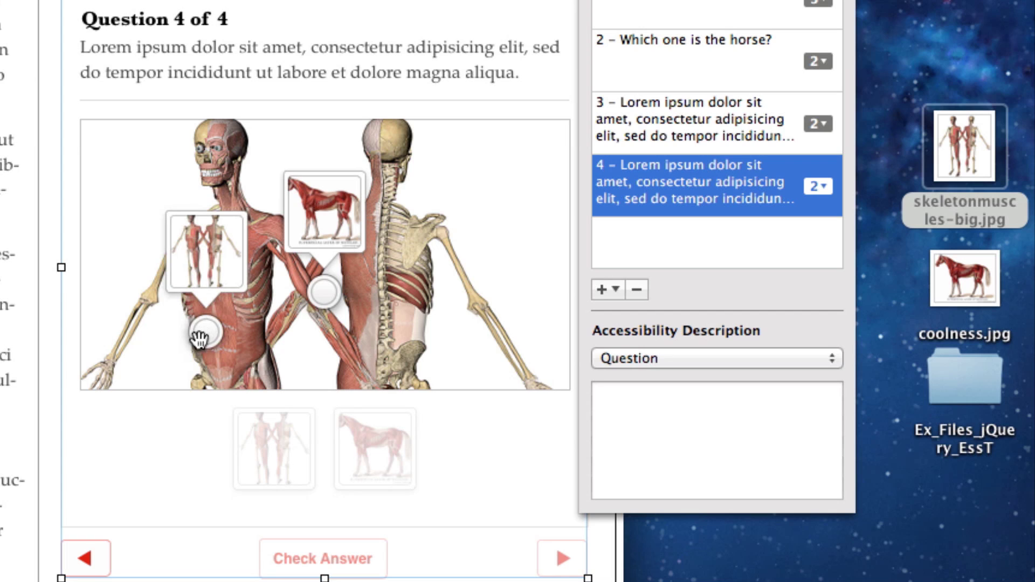
drag(205, 332, 211, 303)
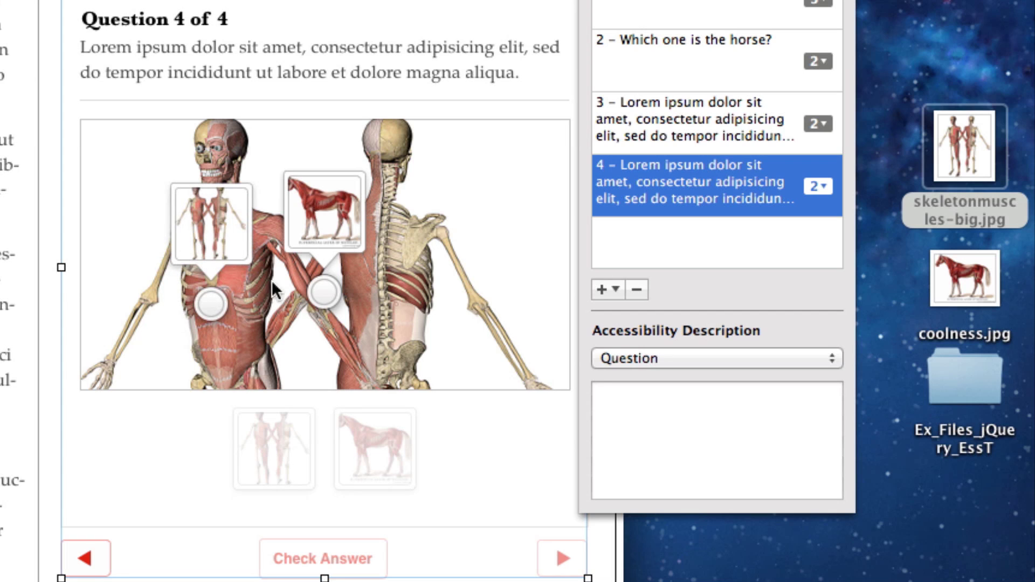
drag(324, 294, 399, 288)
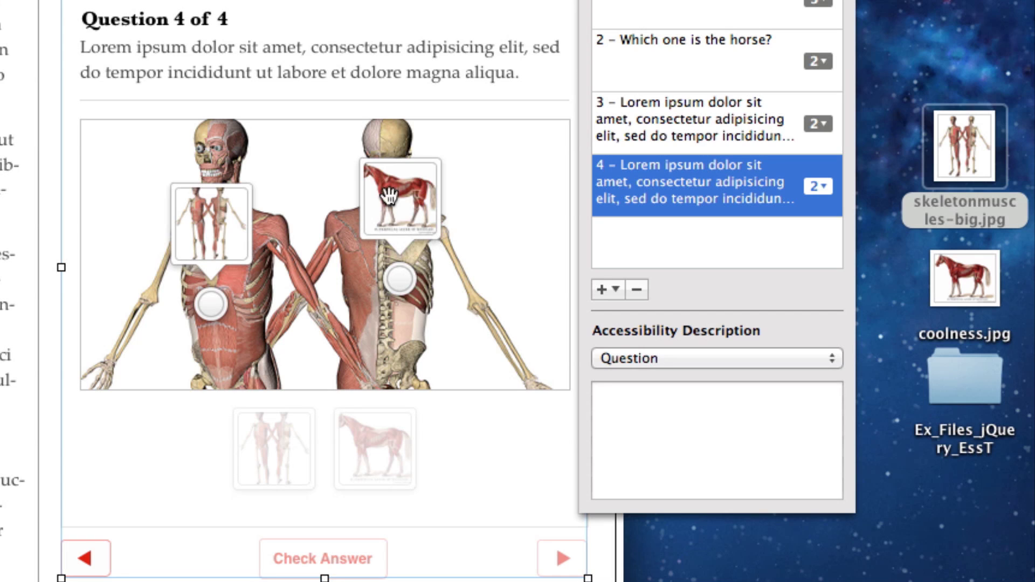
click(817, 186)
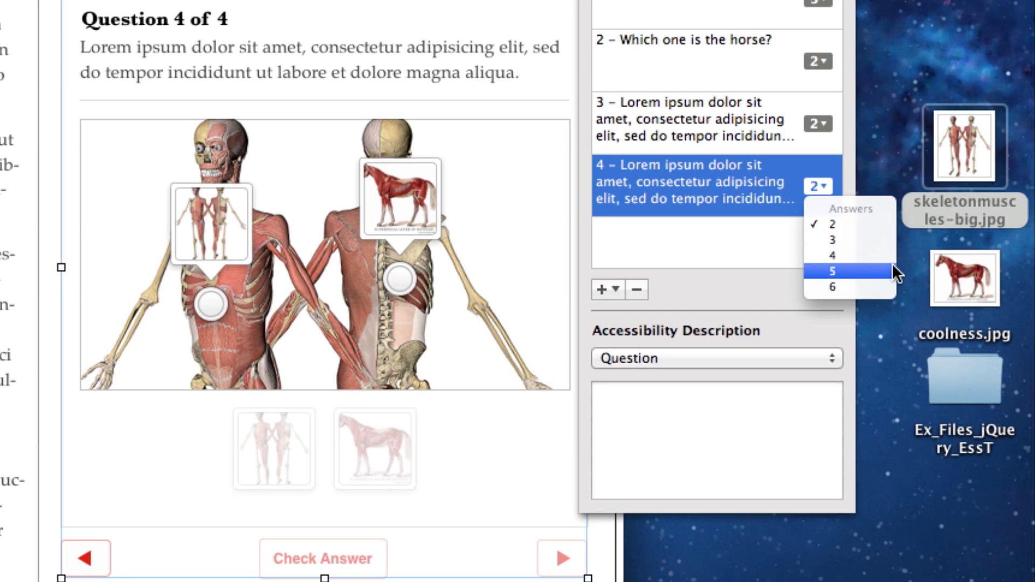
click(708, 311)
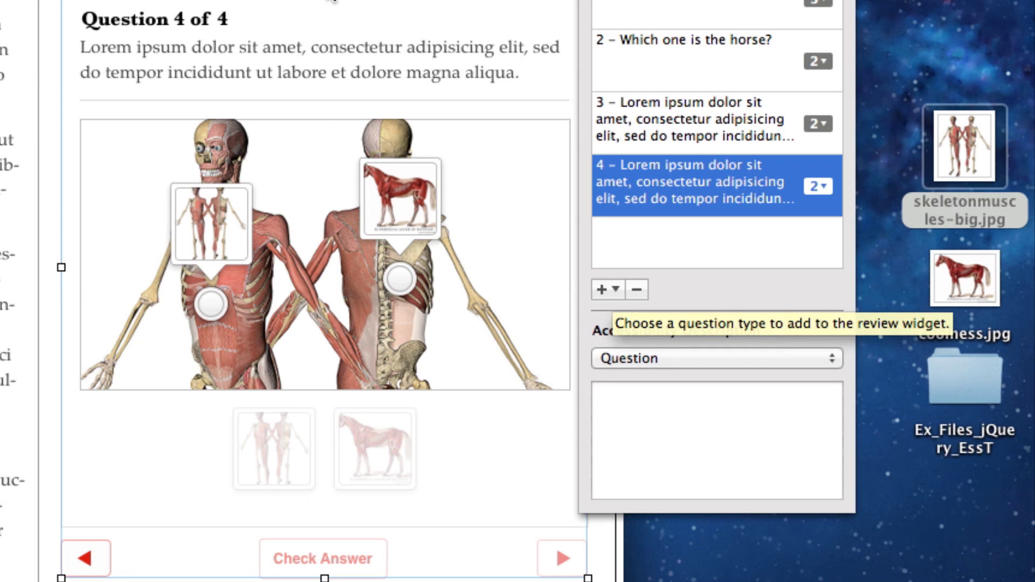
Select the placeholder question text of the fourth question
triple_click(347, 70)
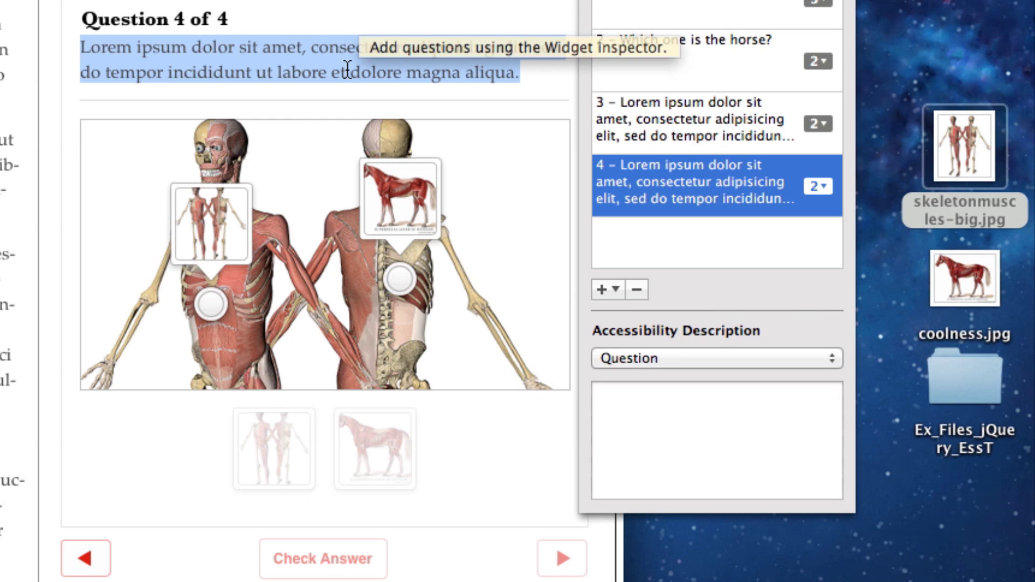